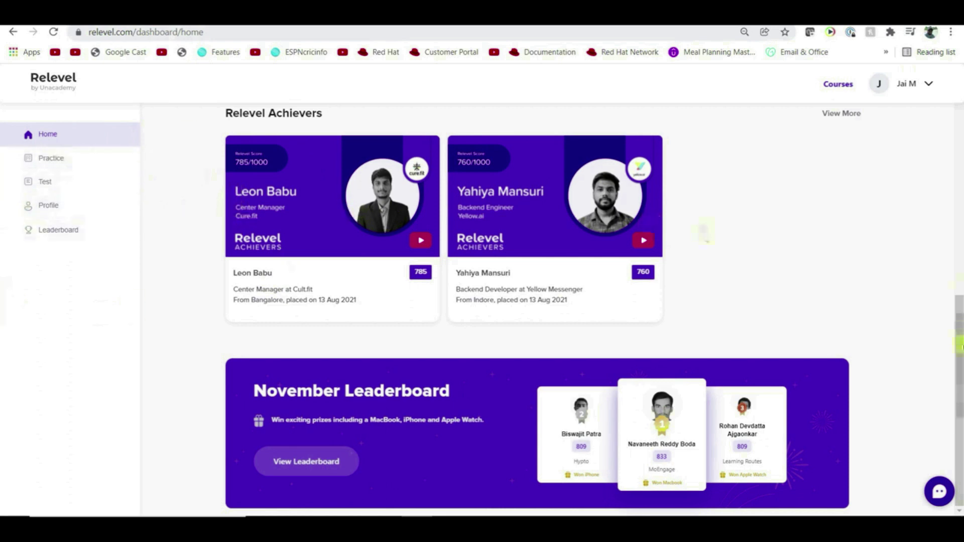
{"action": "scroll", "coordinate": [704, 236], "scroll_direction": "up", "scroll_amount": 5}
{"action": "scroll", "coordinate": [704, 237], "scroll_direction": "up", "scroll_amount": 5}
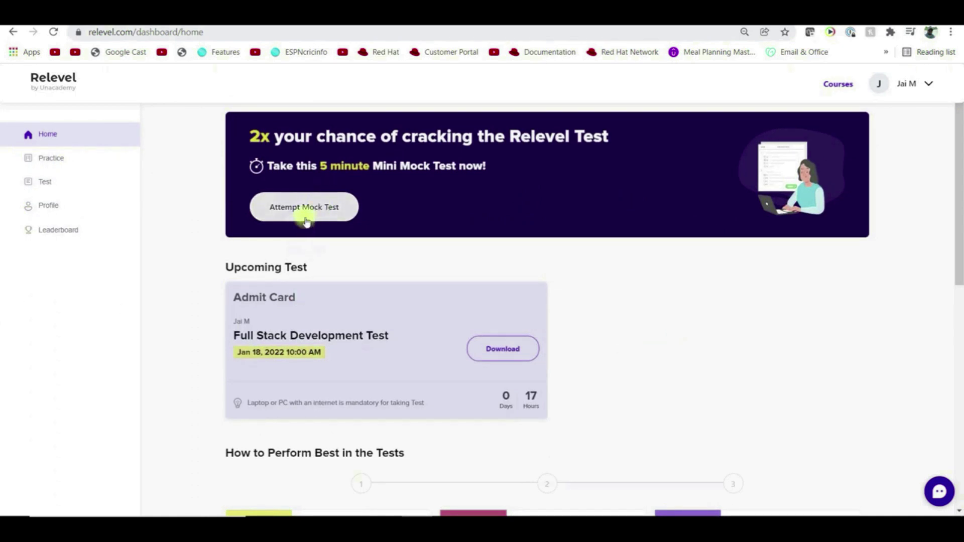
- Open Relevel's Practice page showing the Mock Test and Mini Mock Test
{"action": "left_click", "coordinate": [71, 160]}
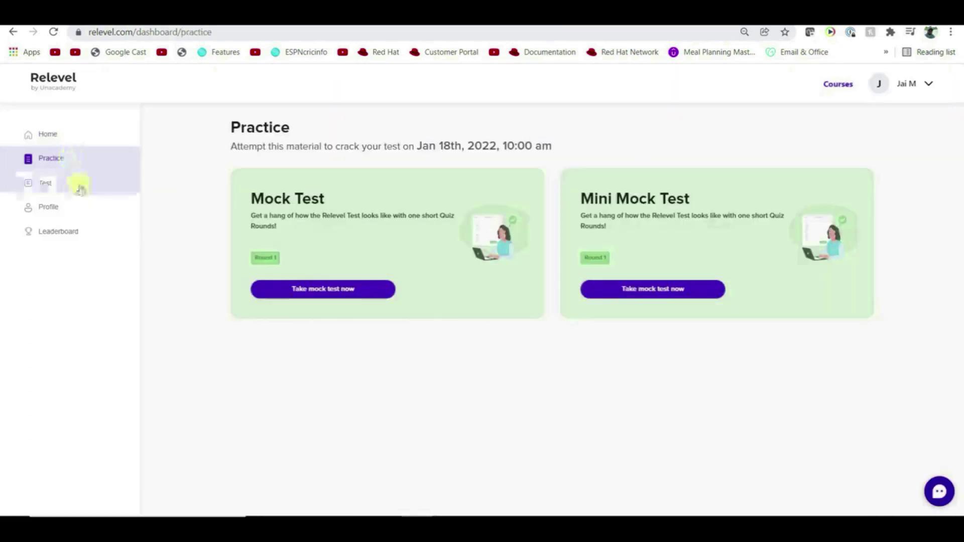
- Open the Test section of the Relevel dashboard
{"action": "left_click", "coordinate": [80, 187]}
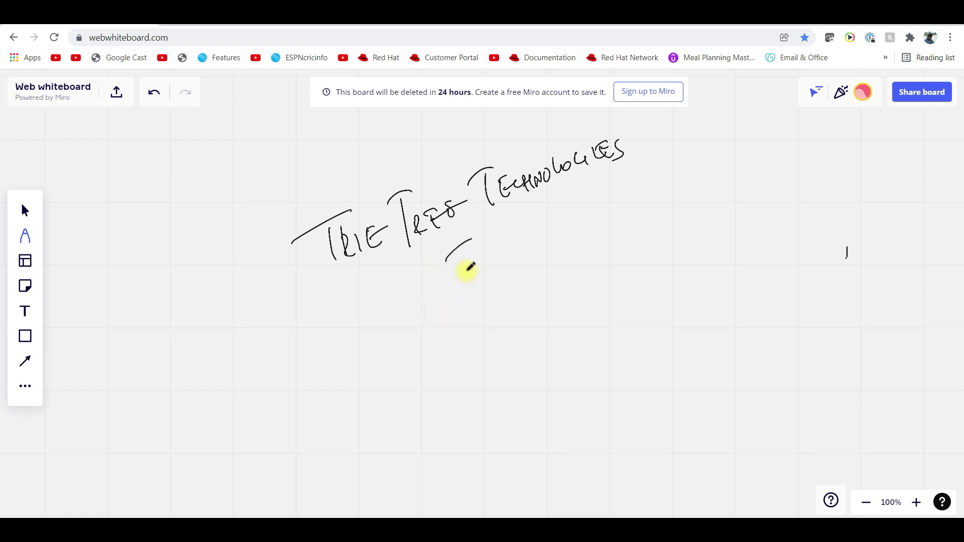
- Handwrite a bracketed Telegram and 'devops project' under the heading
{"action": "mouse_move", "coordinate": [467, 270]}
{"action": "left_mouse_down"}
{"action": "mouse_move", "coordinate": [482, 240]}
{"action": "mouse_move", "coordinate": [501, 271]}
{"action": "mouse_move", "coordinate": [521, 248]}
{"action": "mouse_move", "coordinate": [550, 262]}
{"action": "left_mouse_up"}
{"action": "left_click_drag", "start_coordinate": [466, 239], "coordinate": [498, 302]}
{"action": "mouse_move", "coordinate": [592, 181]}
{"action": "left_mouse_down"}
{"action": "mouse_move", "coordinate": [603, 223]}
{"action": "mouse_move", "coordinate": [615, 203]}
{"action": "left_mouse_up"}
{"action": "mouse_move", "coordinate": [607, 242]}
{"action": "left_mouse_down"}
{"action": "mouse_move", "coordinate": [611, 271]}
{"action": "mouse_move", "coordinate": [663, 233]}
{"action": "mouse_move", "coordinate": [712, 260]}
{"action": "left_mouse_up"}
{"action": "left_click_drag", "start_coordinate": [691, 226], "coordinate": [723, 214]}
{"action": "mouse_move", "coordinate": [723, 219]}
{"action": "left_mouse_down"}
{"action": "mouse_move", "coordinate": [737, 230]}
{"action": "mouse_move", "coordinate": [757, 192]}
{"action": "mouse_move", "coordinate": [767, 195]}
{"action": "left_mouse_up"}
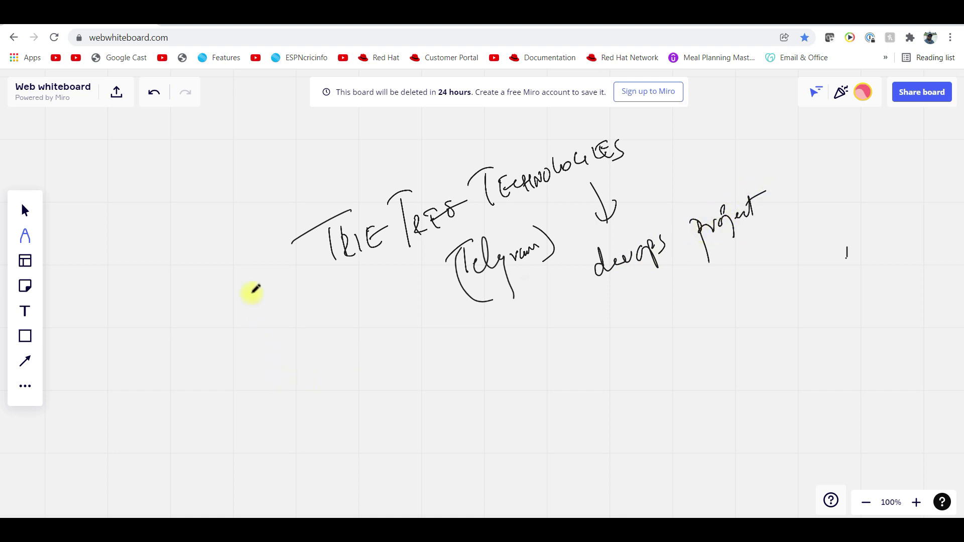
- Draw an arrow to a bracketed 'aws' with bracketed tool names beneath it
{"action": "mouse_move", "coordinate": [239, 289]}
{"action": "left_mouse_down"}
{"action": "mouse_move", "coordinate": [274, 323]}
{"action": "mouse_move", "coordinate": [273, 335]}
{"action": "left_mouse_up"}
{"action": "mouse_move", "coordinate": [309, 323]}
{"action": "left_mouse_down"}
{"action": "mouse_move", "coordinate": [343, 330]}
{"action": "mouse_move", "coordinate": [305, 361]}
{"action": "left_mouse_up"}
{"action": "mouse_move", "coordinate": [346, 295]}
{"action": "left_mouse_down"}
{"action": "mouse_move", "coordinate": [350, 339]}
{"action": "mouse_move", "coordinate": [367, 356]}
{"action": "mouse_move", "coordinate": [421, 373]}
{"action": "mouse_move", "coordinate": [485, 347]}
{"action": "left_mouse_up"}
{"action": "mouse_move", "coordinate": [430, 380]}
{"action": "left_mouse_down"}
{"action": "mouse_move", "coordinate": [437, 407]}
{"action": "mouse_move", "coordinate": [460, 385]}
{"action": "mouse_move", "coordinate": [497, 413]}
{"action": "left_mouse_up"}
{"action": "left_click_drag", "start_coordinate": [399, 395], "coordinate": [410, 422]}
{"action": "left_click_drag", "start_coordinate": [385, 354], "coordinate": [414, 380]}
{"action": "mouse_move", "coordinate": [473, 309]}
{"action": "left_mouse_down"}
{"action": "mouse_move", "coordinate": [495, 373]}
{"action": "mouse_move", "coordinate": [519, 361]}
{"action": "left_mouse_up"}
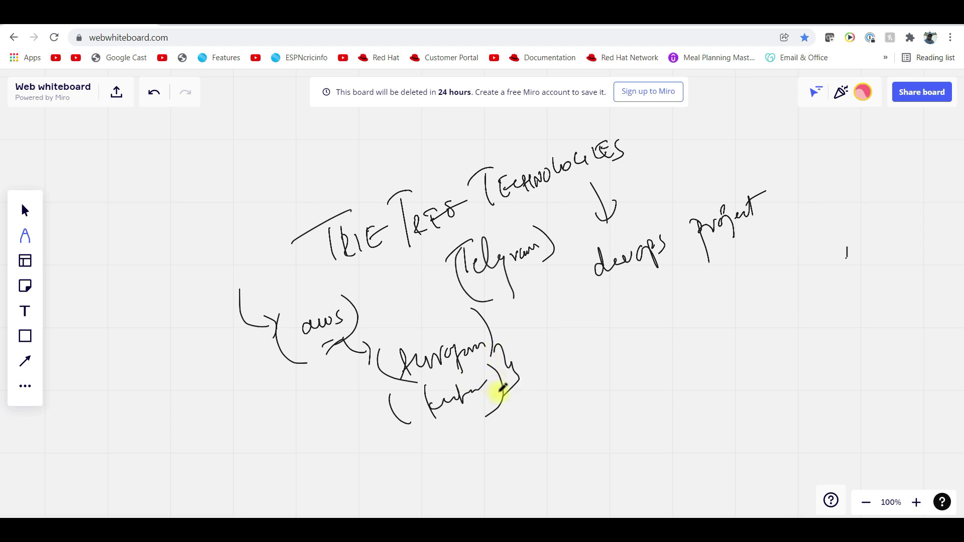
- Underline and bracket 'devops project' and add arrows with words below it
{"action": "left_click_drag", "start_coordinate": [633, 271], "coordinate": [741, 245]}
{"action": "left_click_drag", "start_coordinate": [753, 169], "coordinate": [783, 237]}
{"action": "left_click_drag", "start_coordinate": [580, 253], "coordinate": [618, 310]}
{"action": "left_click_drag", "start_coordinate": [659, 263], "coordinate": [674, 293]}
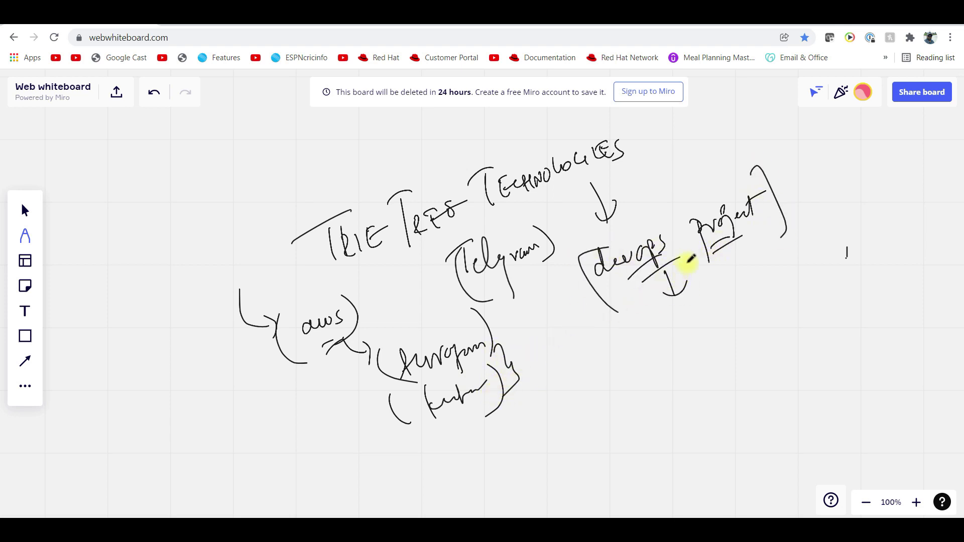
{"action": "mouse_move", "coordinate": [682, 327]}
{"action": "left_mouse_down"}
{"action": "mouse_move", "coordinate": [705, 320]}
{"action": "mouse_move", "coordinate": [749, 331]}
{"action": "left_mouse_up"}
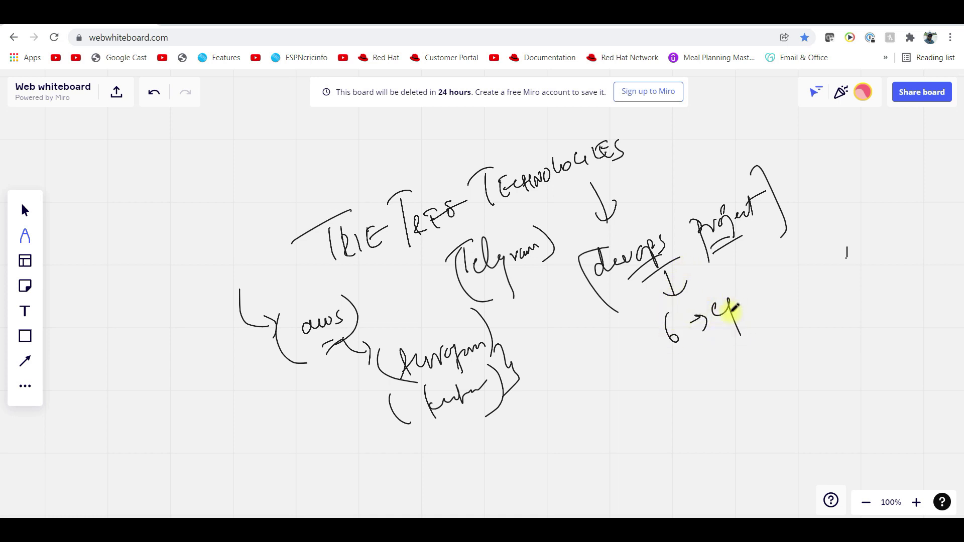
{"action": "left_click_drag", "start_coordinate": [742, 297], "coordinate": [772, 290]}
{"action": "mouse_move", "coordinate": [690, 335]}
{"action": "left_mouse_down"}
{"action": "mouse_move", "coordinate": [696, 330]}
{"action": "mouse_move", "coordinate": [753, 380]}
{"action": "left_mouse_up"}
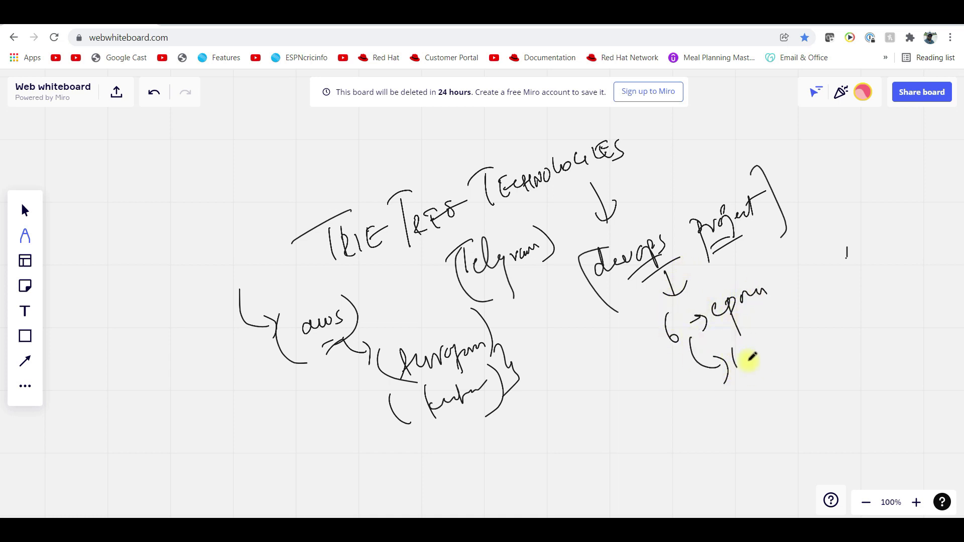
- Add a bracketed word group, a tool name at right, and an arrow to a boxed 5k
{"action": "mouse_move", "coordinate": [757, 324]}
{"action": "left_mouse_down"}
{"action": "mouse_move", "coordinate": [779, 354]}
{"action": "mouse_move", "coordinate": [796, 335]}
{"action": "mouse_move", "coordinate": [760, 392]}
{"action": "left_mouse_up"}
{"action": "left_click_drag", "start_coordinate": [715, 339], "coordinate": [785, 367]}
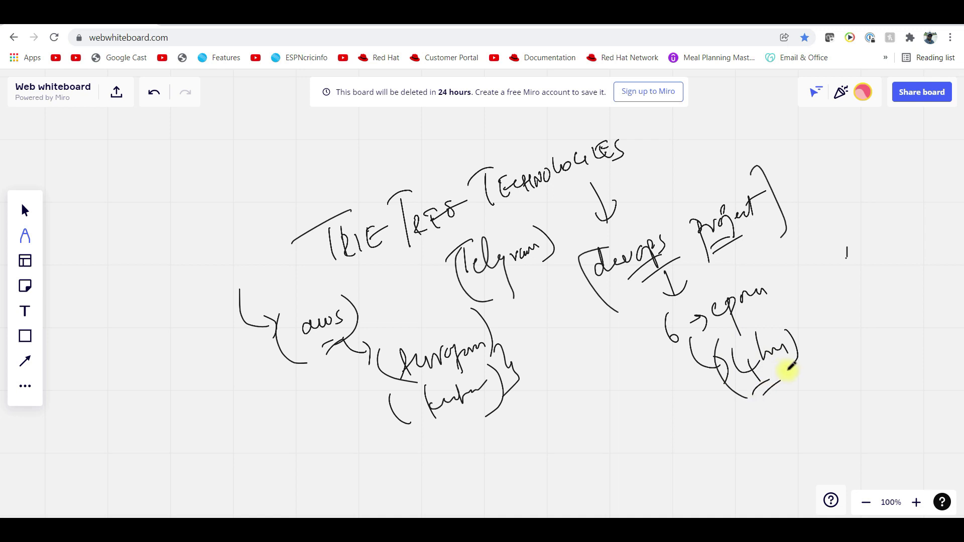
{"action": "mouse_move", "coordinate": [760, 295]}
{"action": "left_mouse_down"}
{"action": "mouse_move", "coordinate": [779, 290]}
{"action": "mouse_move", "coordinate": [798, 347]}
{"action": "left_mouse_up"}
{"action": "mouse_move", "coordinate": [831, 271]}
{"action": "left_mouse_down"}
{"action": "mouse_move", "coordinate": [905, 237]}
{"action": "mouse_move", "coordinate": [900, 249]}
{"action": "left_mouse_up"}
{"action": "mouse_move", "coordinate": [595, 305]}
{"action": "left_mouse_down"}
{"action": "mouse_move", "coordinate": [599, 403]}
{"action": "mouse_move", "coordinate": [629, 391]}
{"action": "mouse_move", "coordinate": [617, 422]}
{"action": "mouse_move", "coordinate": [617, 364]}
{"action": "left_mouse_up"}
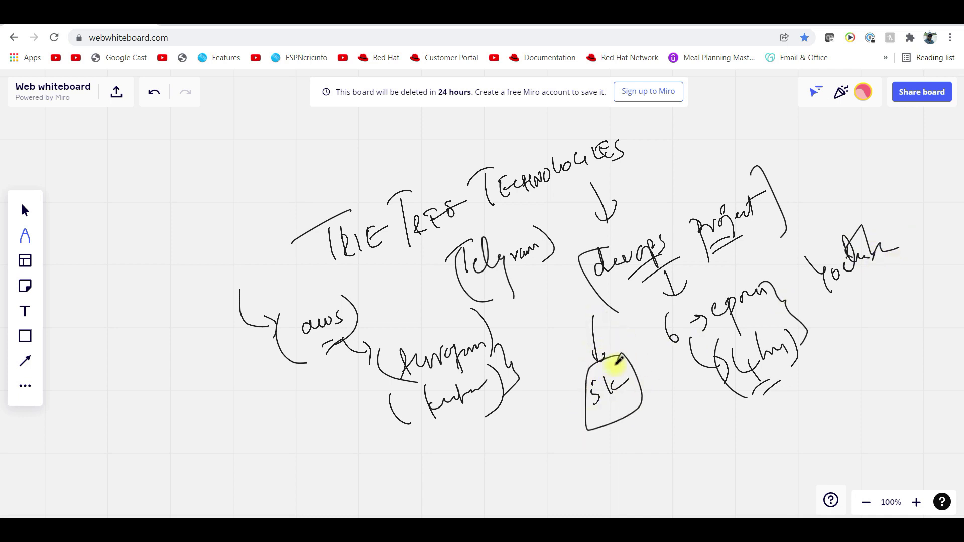
{"action": "mouse_move", "coordinate": [517, 441]}
{"action": "left_mouse_down"}
{"action": "mouse_move", "coordinate": [418, 342]}
{"action": "mouse_move", "coordinate": [414, 361]}
{"action": "mouse_move", "coordinate": [339, 268]}
{"action": "mouse_move", "coordinate": [331, 237]}
{"action": "left_mouse_up"}
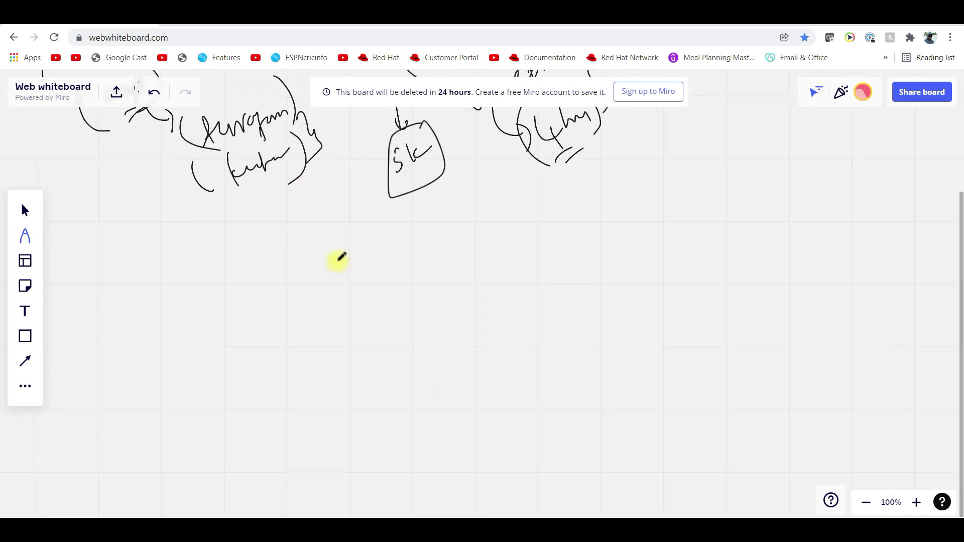
- Draw arrows from the 5k box and write (check), Jenkins and Ansible
{"action": "left_click_drag", "start_coordinate": [418, 186], "coordinate": [420, 225]}
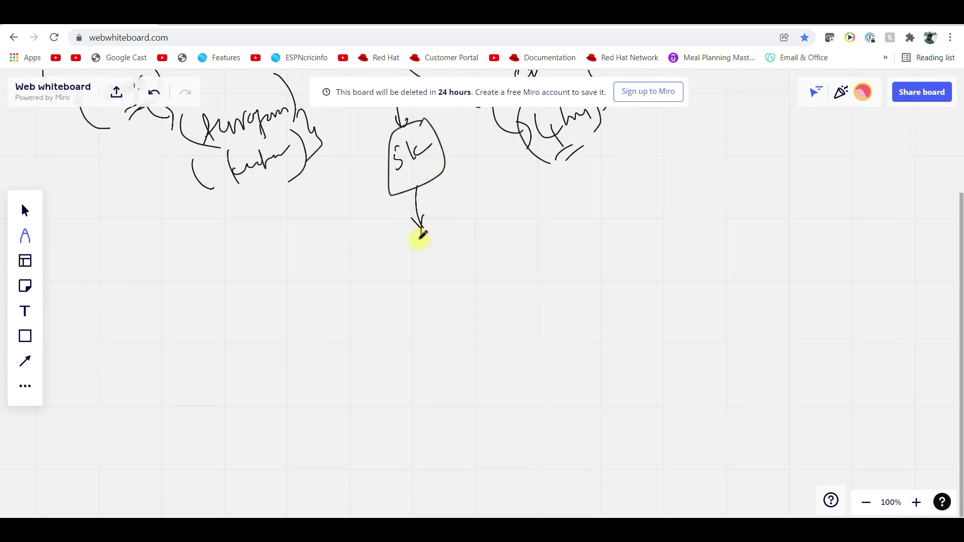
{"action": "mouse_move", "coordinate": [361, 177]}
{"action": "left_mouse_down"}
{"action": "mouse_move", "coordinate": [346, 228]}
{"action": "mouse_move", "coordinate": [368, 209]}
{"action": "left_mouse_up"}
{"action": "mouse_move", "coordinate": [345, 245]}
{"action": "left_mouse_down"}
{"action": "mouse_move", "coordinate": [354, 271]}
{"action": "mouse_move", "coordinate": [399, 267]}
{"action": "mouse_move", "coordinate": [388, 314]}
{"action": "left_mouse_up"}
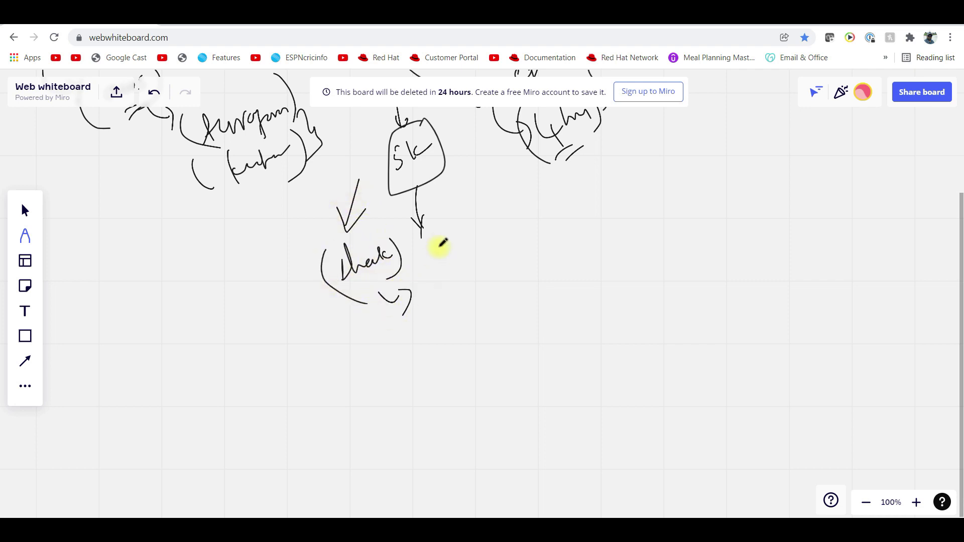
{"action": "mouse_move", "coordinate": [455, 226]}
{"action": "left_mouse_down"}
{"action": "mouse_move", "coordinate": [478, 256]}
{"action": "mouse_move", "coordinate": [512, 248]}
{"action": "mouse_move", "coordinate": [524, 260]}
{"action": "left_mouse_up"}
{"action": "left_click_drag", "start_coordinate": [544, 210], "coordinate": [591, 218]}
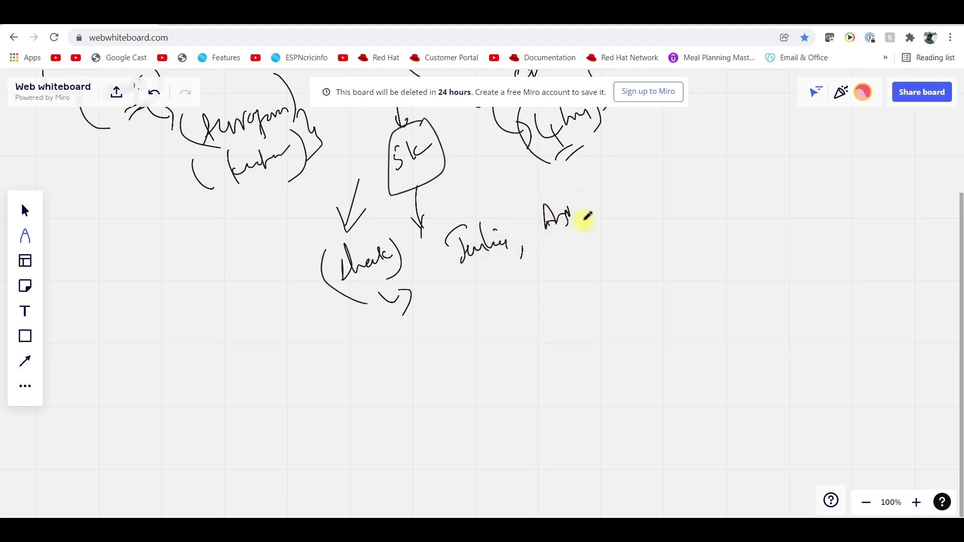
{"action": "mouse_move", "coordinate": [594, 181]}
{"action": "left_mouse_down"}
{"action": "mouse_move", "coordinate": [602, 218]}
{"action": "mouse_move", "coordinate": [619, 225]}
{"action": "left_mouse_up"}
- Write Kubernetes at the end of the list with a bracketed eks beneath
{"action": "mouse_move", "coordinate": [653, 170]}
{"action": "left_mouse_down"}
{"action": "mouse_move", "coordinate": [663, 199]}
{"action": "mouse_move", "coordinate": [681, 185]}
{"action": "mouse_move", "coordinate": [701, 204]}
{"action": "left_mouse_up"}
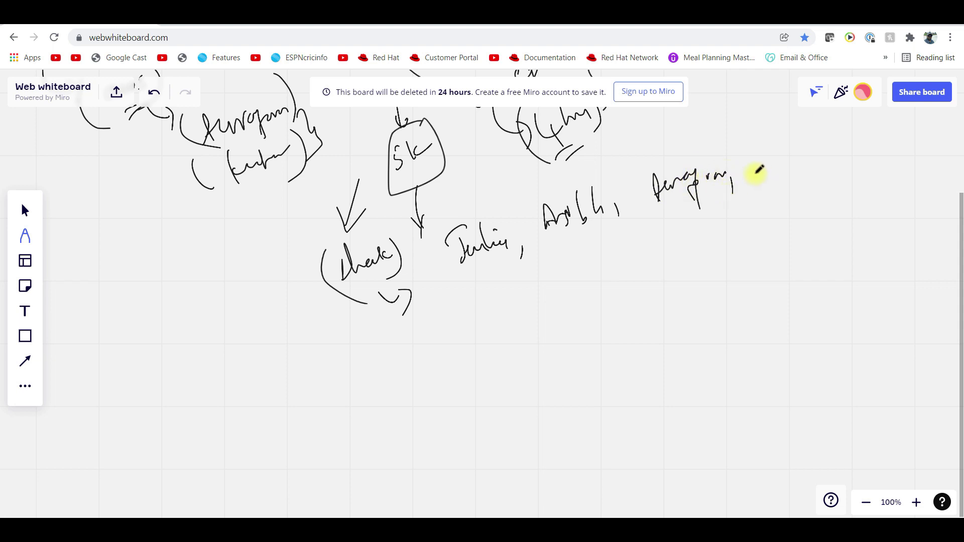
{"action": "mouse_move", "coordinate": [753, 156]}
{"action": "left_mouse_down"}
{"action": "mouse_move", "coordinate": [757, 186]}
{"action": "mouse_move", "coordinate": [787, 166]}
{"action": "mouse_move", "coordinate": [800, 170]}
{"action": "mouse_move", "coordinate": [806, 185]}
{"action": "mouse_move", "coordinate": [794, 212]}
{"action": "mouse_move", "coordinate": [822, 222]}
{"action": "left_mouse_up"}
{"action": "left_click_drag", "start_coordinate": [824, 182], "coordinate": [836, 240]}
{"action": "left_click_drag", "start_coordinate": [768, 199], "coordinate": [790, 244]}
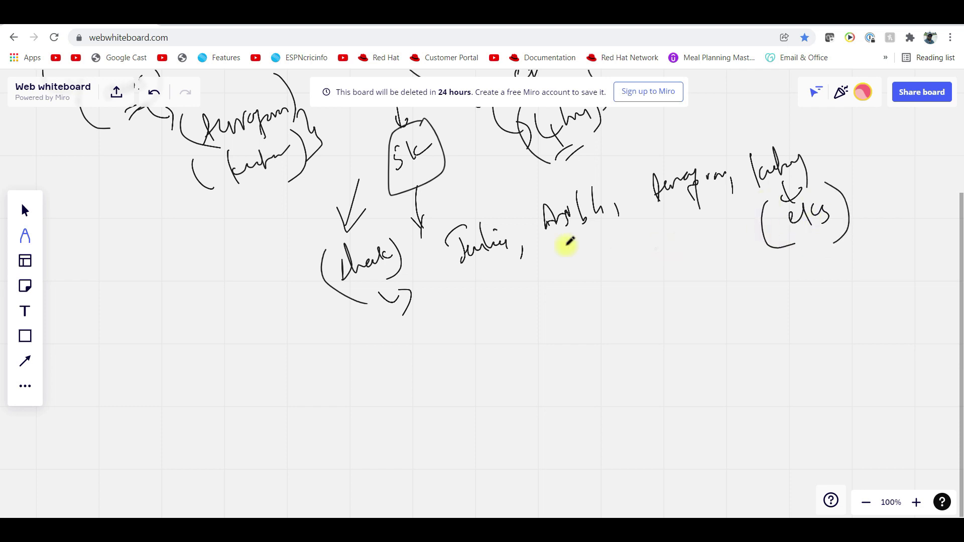
- Arrow down from Ansible and write Kafka, Elastic, Logstash and kibana
{"action": "mouse_move", "coordinate": [557, 263]}
{"action": "left_mouse_down"}
{"action": "mouse_move", "coordinate": [558, 292]}
{"action": "mouse_move", "coordinate": [569, 274]}
{"action": "left_mouse_up"}
{"action": "mouse_move", "coordinate": [501, 315]}
{"action": "left_mouse_down"}
{"action": "mouse_move", "coordinate": [512, 350]}
{"action": "mouse_move", "coordinate": [542, 365]}
{"action": "left_mouse_up"}
{"action": "left_click_drag", "start_coordinate": [545, 325], "coordinate": [593, 339]}
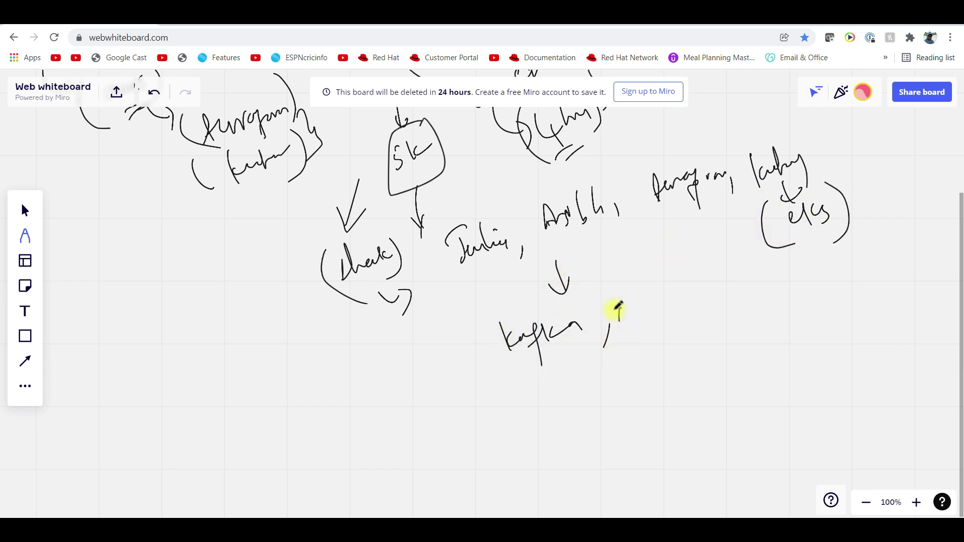
{"action": "left_click_drag", "start_coordinate": [617, 305], "coordinate": [625, 331]}
{"action": "mouse_move", "coordinate": [633, 297]}
{"action": "left_mouse_down"}
{"action": "mouse_move", "coordinate": [644, 317]}
{"action": "mouse_move", "coordinate": [691, 331]}
{"action": "left_mouse_up"}
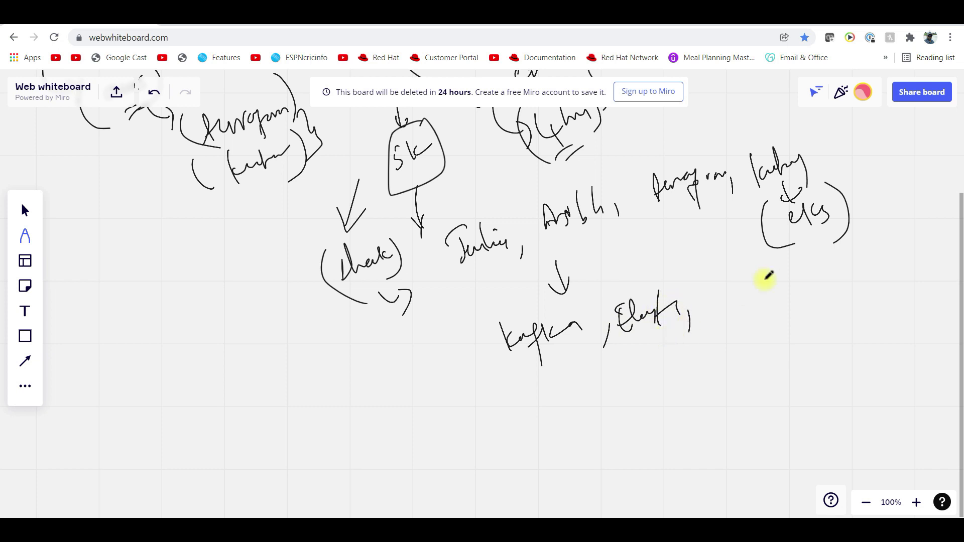
{"action": "mouse_move", "coordinate": [745, 271]}
{"action": "left_mouse_down"}
{"action": "mouse_move", "coordinate": [749, 304]}
{"action": "mouse_move", "coordinate": [784, 281]}
{"action": "mouse_move", "coordinate": [794, 294]}
{"action": "left_mouse_up"}
{"action": "mouse_move", "coordinate": [798, 253]}
{"action": "left_mouse_down"}
{"action": "mouse_move", "coordinate": [801, 290]}
{"action": "mouse_move", "coordinate": [825, 271]}
{"action": "mouse_move", "coordinate": [832, 286]}
{"action": "left_mouse_up"}
{"action": "mouse_move", "coordinate": [847, 230]}
{"action": "left_mouse_down"}
{"action": "mouse_move", "coordinate": [862, 245]}
{"action": "mouse_move", "coordinate": [904, 237]}
{"action": "mouse_move", "coordinate": [908, 249]}
{"action": "left_mouse_up"}
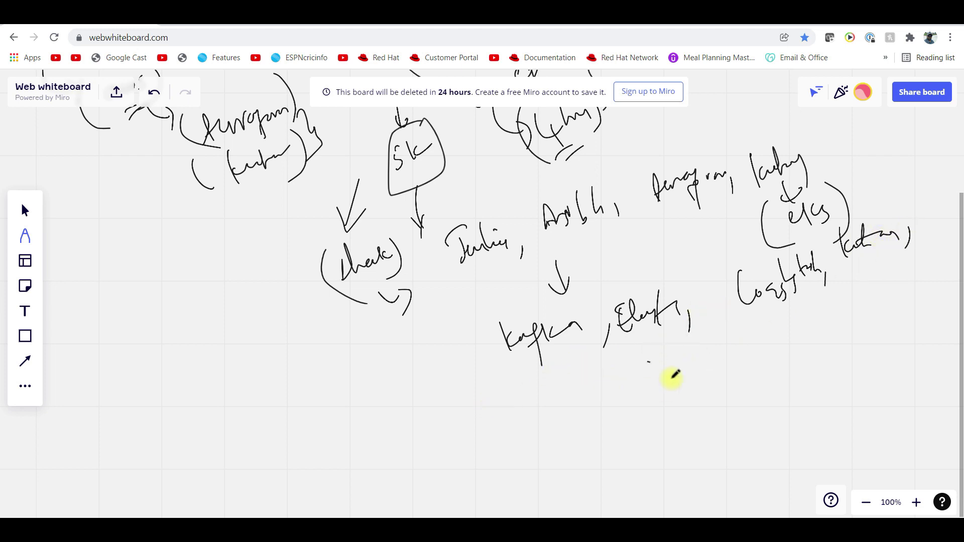
- Write a bracketed, underlined Elastic beats group below Elastic and Logstash
{"action": "mouse_move", "coordinate": [659, 361]}
{"action": "left_mouse_down"}
{"action": "mouse_move", "coordinate": [655, 388]}
{"action": "mouse_move", "coordinate": [689, 373]}
{"action": "mouse_move", "coordinate": [707, 338]}
{"action": "mouse_move", "coordinate": [724, 369]}
{"action": "left_mouse_up"}
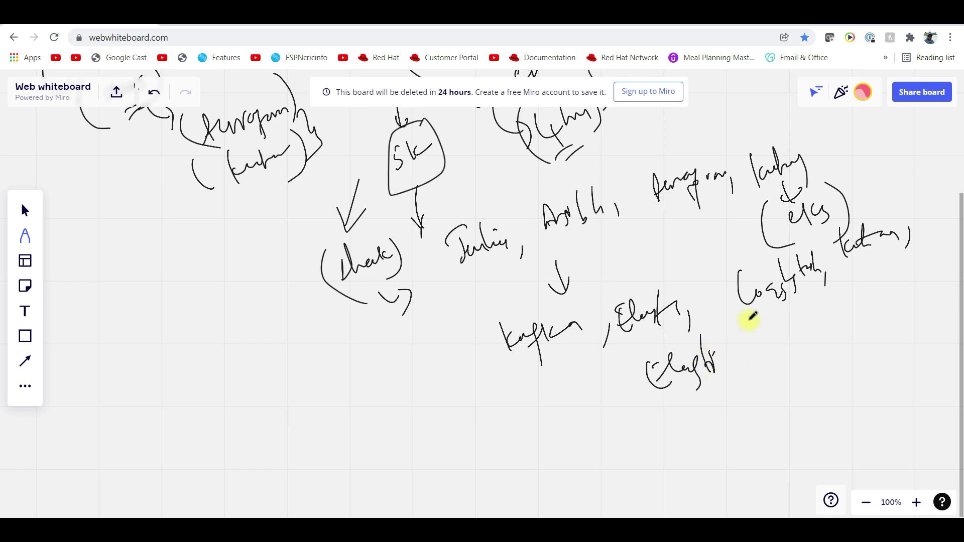
{"action": "mouse_move", "coordinate": [756, 310]}
{"action": "left_mouse_down"}
{"action": "mouse_move", "coordinate": [776, 342]}
{"action": "mouse_move", "coordinate": [791, 347]}
{"action": "left_mouse_up"}
{"action": "mouse_move", "coordinate": [790, 305]}
{"action": "left_mouse_down"}
{"action": "mouse_move", "coordinate": [809, 335]}
{"action": "mouse_move", "coordinate": [819, 332]}
{"action": "left_mouse_up"}
{"action": "mouse_move", "coordinate": [647, 370]}
{"action": "left_mouse_down"}
{"action": "mouse_move", "coordinate": [659, 386]}
{"action": "mouse_move", "coordinate": [734, 384]}
{"action": "left_mouse_up"}
{"action": "mouse_move", "coordinate": [681, 410]}
{"action": "left_mouse_down"}
{"action": "mouse_move", "coordinate": [817, 346]}
{"action": "mouse_move", "coordinate": [813, 354]}
{"action": "left_mouse_up"}
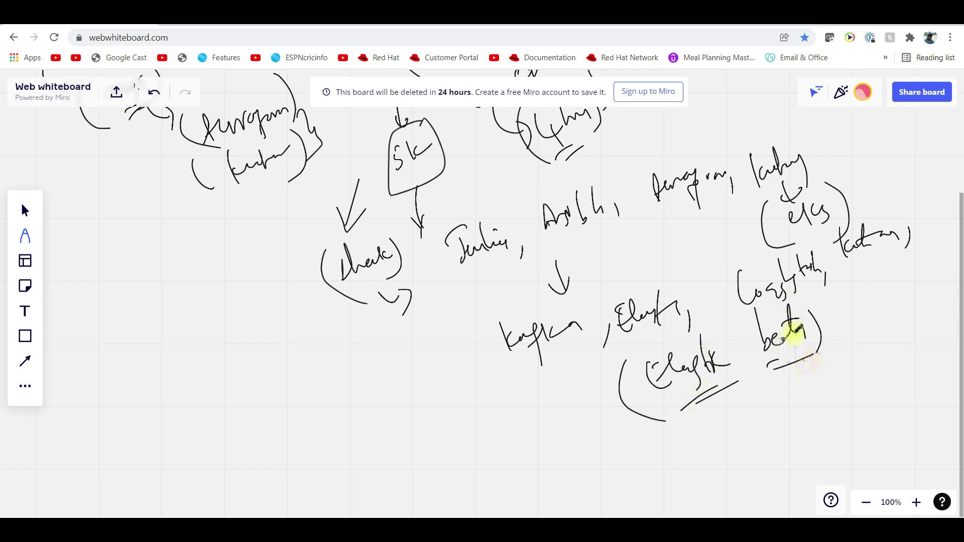
{"action": "left_click_drag", "start_coordinate": [654, 339], "coordinate": [618, 384]}
- Draw a long arrow down to a circled Process node
{"action": "left_click_drag", "start_coordinate": [478, 295], "coordinate": [482, 365]}
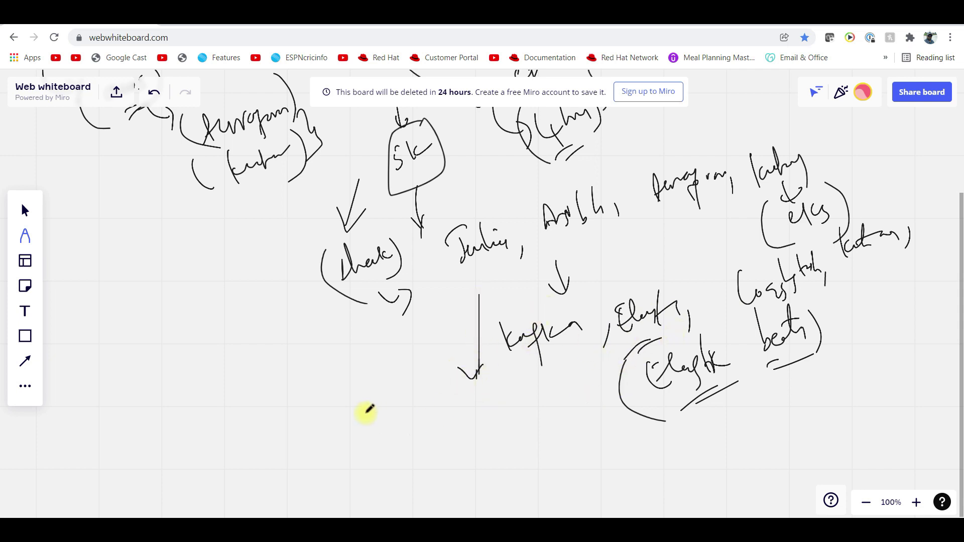
{"action": "mouse_move", "coordinate": [366, 414]}
{"action": "left_mouse_down"}
{"action": "mouse_move", "coordinate": [371, 448]}
{"action": "mouse_move", "coordinate": [386, 436]}
{"action": "mouse_move", "coordinate": [386, 448]}
{"action": "mouse_move", "coordinate": [448, 433]}
{"action": "left_mouse_up"}
{"action": "mouse_move", "coordinate": [441, 399]}
{"action": "left_mouse_down"}
{"action": "mouse_move", "coordinate": [435, 479]}
{"action": "mouse_move", "coordinate": [467, 467]}
{"action": "mouse_move", "coordinate": [471, 490]}
{"action": "left_mouse_up"}
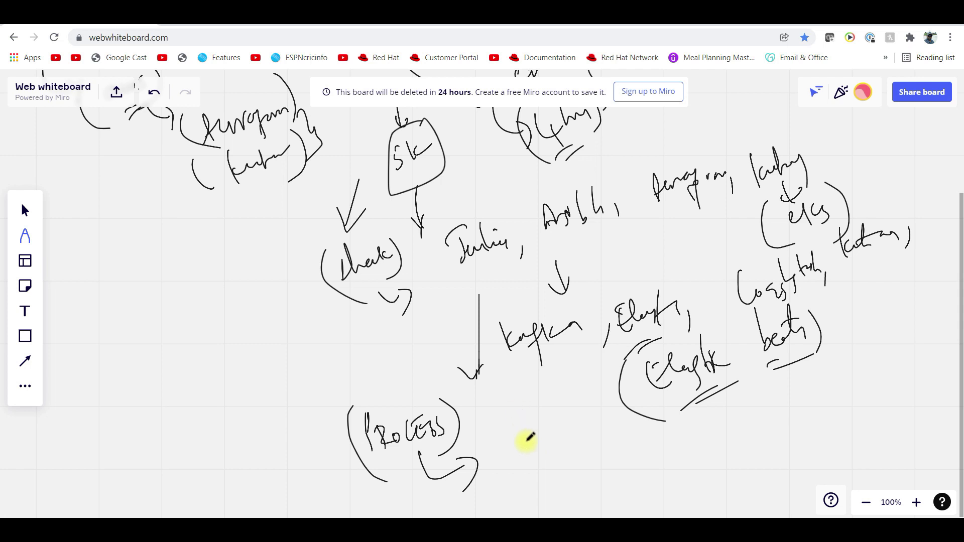
{"action": "scroll", "coordinate": [527, 440], "scroll_direction": "down", "scroll_amount": 5}
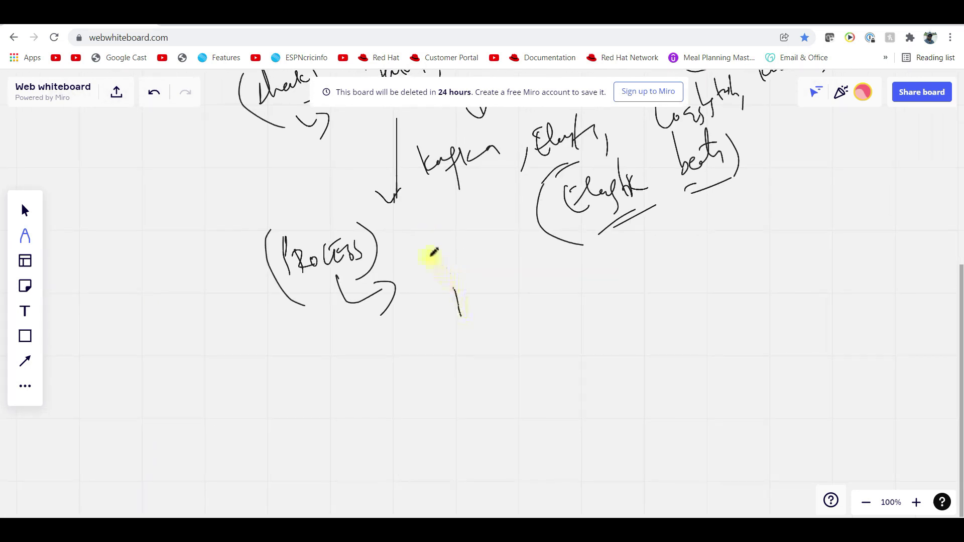
- Arrow from Process to bracketed JIRA and Kanban with cross marks below
{"action": "left_click_drag", "start_coordinate": [497, 364], "coordinate": [392, 263]}
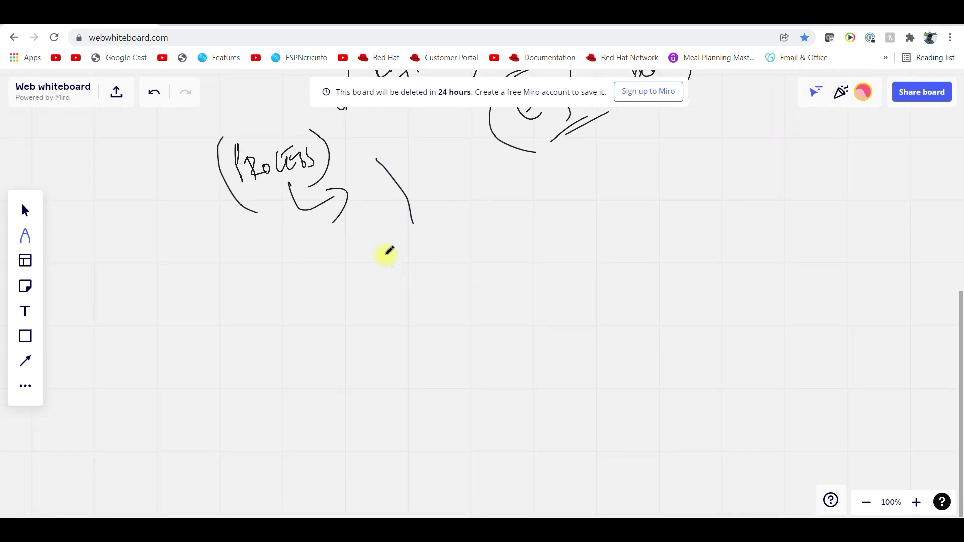
{"action": "mouse_move", "coordinate": [354, 219]}
{"action": "left_mouse_down"}
{"action": "mouse_move", "coordinate": [433, 226]}
{"action": "mouse_move", "coordinate": [372, 271]}
{"action": "left_mouse_up"}
{"action": "left_click_drag", "start_coordinate": [414, 241], "coordinate": [443, 285]}
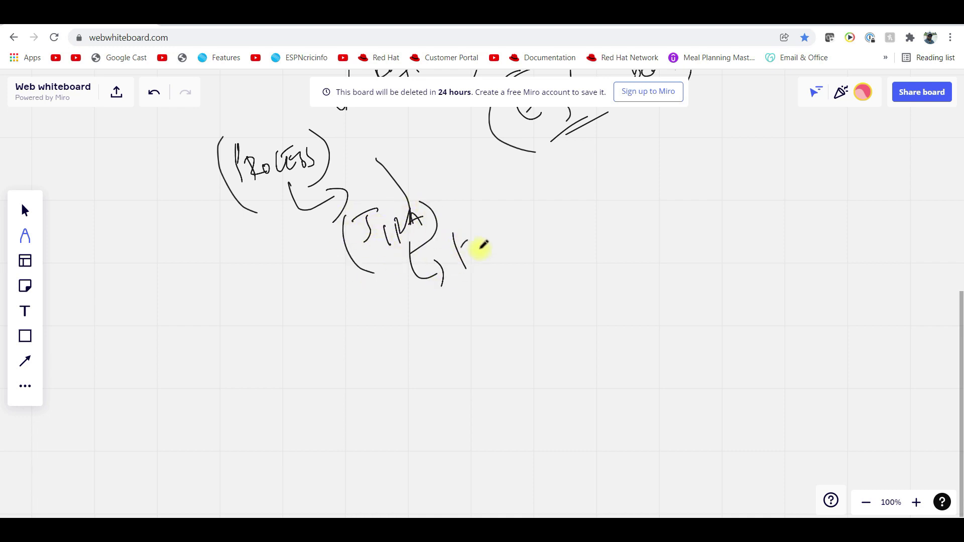
{"action": "mouse_move", "coordinate": [455, 233]}
{"action": "left_mouse_down"}
{"action": "mouse_move", "coordinate": [475, 268]}
{"action": "mouse_move", "coordinate": [519, 234]}
{"action": "left_mouse_up"}
{"action": "left_click_drag", "start_coordinate": [541, 195], "coordinate": [545, 248]}
{"action": "left_click_drag", "start_coordinate": [444, 226], "coordinate": [482, 283]}
{"action": "left_click_drag", "start_coordinate": [508, 264], "coordinate": [594, 286]}
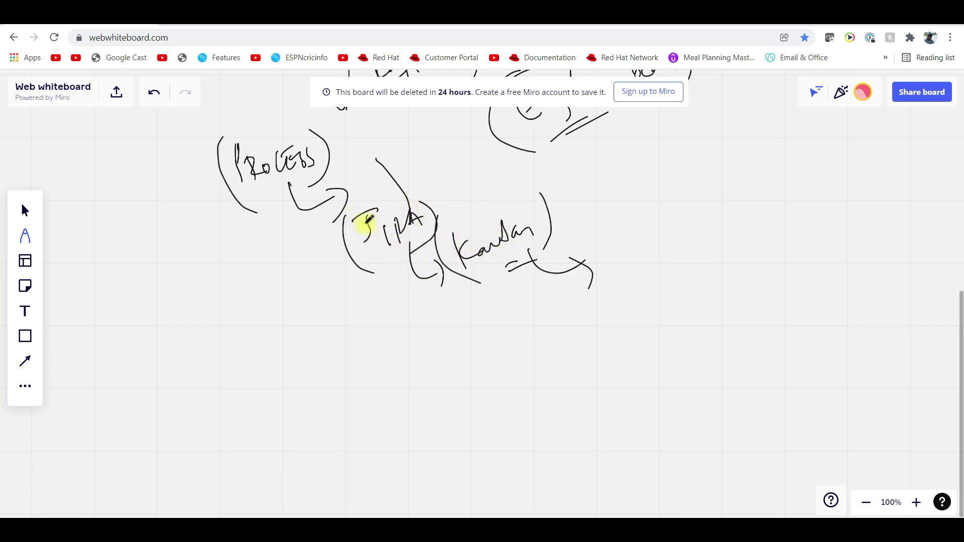
{"action": "left_click_drag", "start_coordinate": [460, 280], "coordinate": [498, 265]}
{"action": "mouse_move", "coordinate": [469, 268]}
{"action": "left_mouse_down"}
{"action": "mouse_move", "coordinate": [496, 282]}
{"action": "mouse_move", "coordinate": [588, 292]}
{"action": "left_mouse_up"}
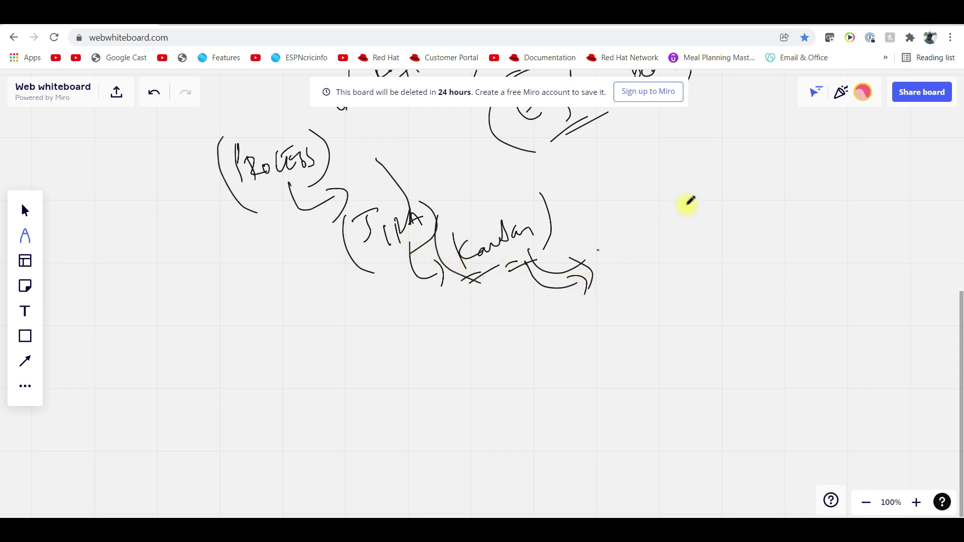
- Sketch a grid box right of Kanban with an arrow to a circled 6
{"action": "mouse_move", "coordinate": [598, 248]}
{"action": "left_mouse_down"}
{"action": "mouse_move", "coordinate": [685, 207]}
{"action": "mouse_move", "coordinate": [625, 308]}
{"action": "left_mouse_up"}
{"action": "mouse_move", "coordinate": [615, 269]}
{"action": "left_mouse_down"}
{"action": "mouse_move", "coordinate": [651, 253]}
{"action": "mouse_move", "coordinate": [658, 266]}
{"action": "left_mouse_up"}
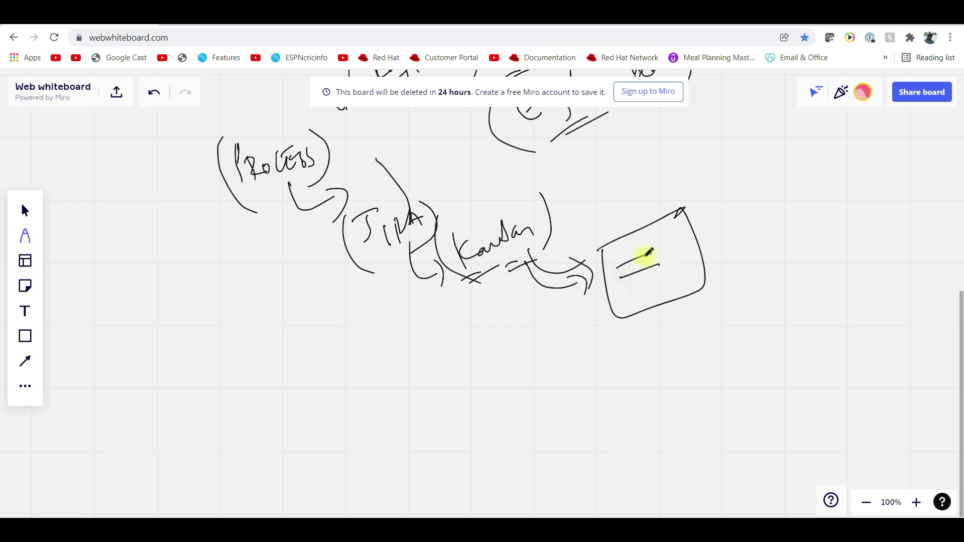
{"action": "mouse_move", "coordinate": [618, 233]}
{"action": "left_mouse_down"}
{"action": "mouse_move", "coordinate": [633, 300]}
{"action": "mouse_move", "coordinate": [648, 298]}
{"action": "left_mouse_up"}
{"action": "left_click_drag", "start_coordinate": [644, 229], "coordinate": [659, 293]}
{"action": "left_click_drag", "start_coordinate": [691, 254], "coordinate": [716, 249]}
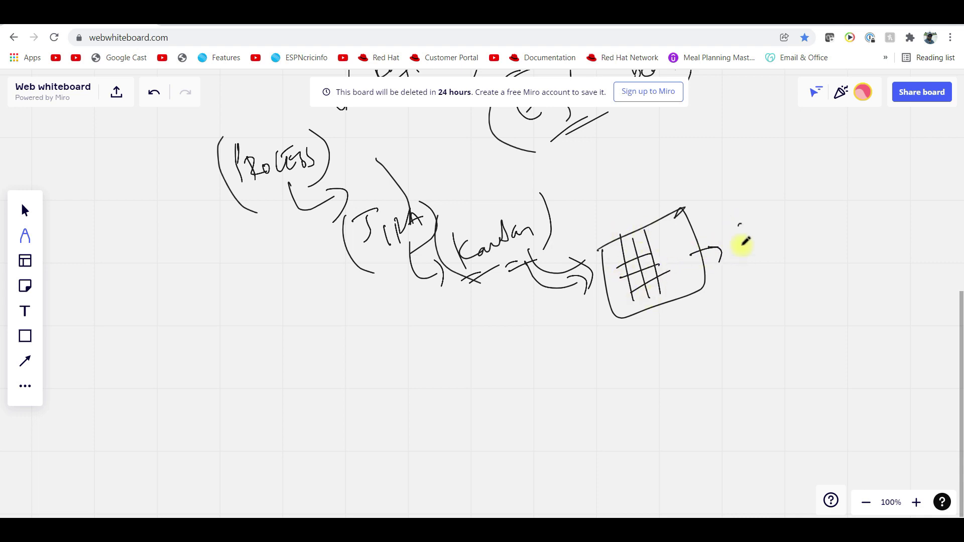
{"action": "mouse_move", "coordinate": [739, 218]}
{"action": "left_mouse_down"}
{"action": "mouse_move", "coordinate": [744, 248]}
{"action": "mouse_move", "coordinate": [764, 248]}
{"action": "mouse_move", "coordinate": [715, 226]}
{"action": "left_mouse_up"}
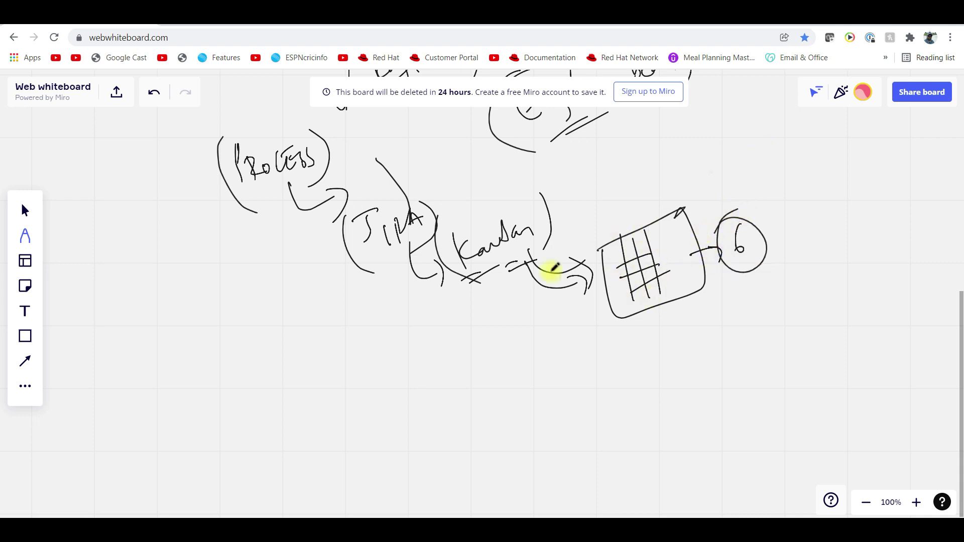
- Box a 7 and draw an arrow into a second hand-drawn grid
{"action": "left_click_drag", "start_coordinate": [440, 369], "coordinate": [444, 395]}
{"action": "mouse_move", "coordinate": [429, 382]}
{"action": "left_mouse_down"}
{"action": "mouse_move", "coordinate": [455, 377]}
{"action": "mouse_move", "coordinate": [411, 362]}
{"action": "mouse_move", "coordinate": [467, 399]}
{"action": "mouse_move", "coordinate": [512, 358]}
{"action": "mouse_move", "coordinate": [504, 377]}
{"action": "mouse_move", "coordinate": [591, 332]}
{"action": "left_mouse_up"}
{"action": "left_click_drag", "start_coordinate": [516, 354], "coordinate": [617, 391]}
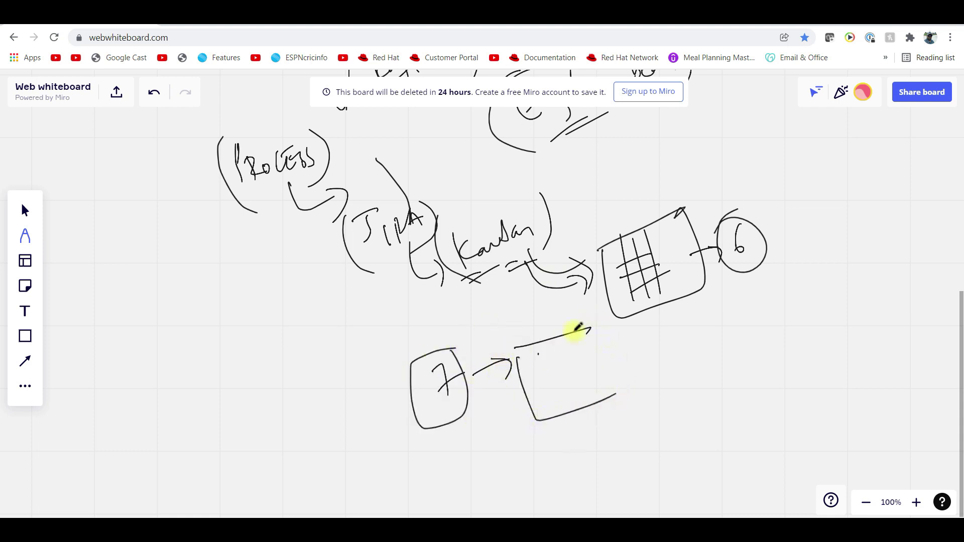
{"action": "left_click_drag", "start_coordinate": [520, 377], "coordinate": [594, 362]}
{"action": "left_click_drag", "start_coordinate": [531, 399], "coordinate": [599, 372]}
{"action": "mouse_move", "coordinate": [534, 332]}
{"action": "left_mouse_down"}
{"action": "mouse_move", "coordinate": [550, 418]}
{"action": "mouse_move", "coordinate": [568, 414]}
{"action": "left_mouse_up"}
{"action": "mouse_move", "coordinate": [569, 319]}
{"action": "left_mouse_down"}
{"action": "mouse_move", "coordinate": [583, 407]}
{"action": "mouse_move", "coordinate": [598, 403]}
{"action": "left_mouse_up"}
- Add an arrow from the second grid to a bracketed label
{"action": "left_click_drag", "start_coordinate": [578, 354], "coordinate": [634, 334]}
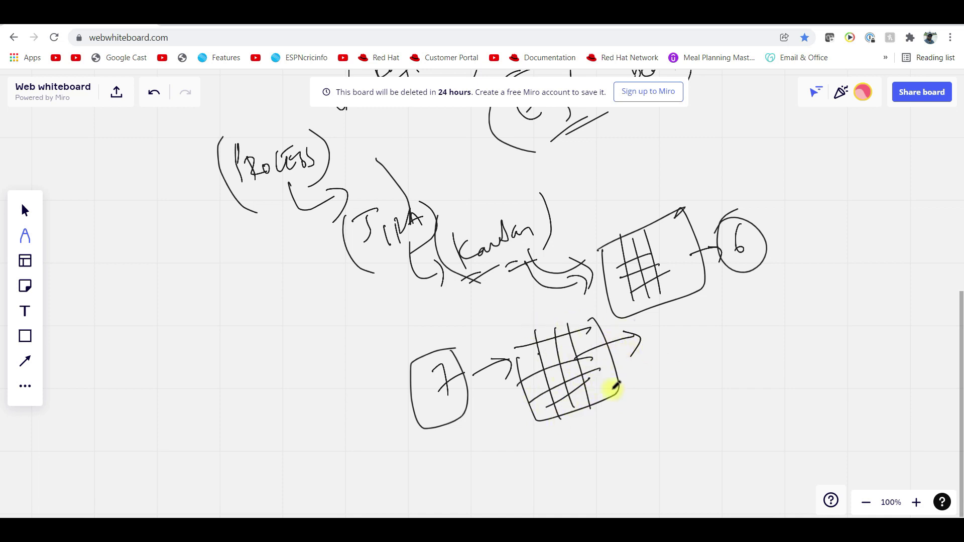
{"action": "mouse_move", "coordinate": [616, 372]}
{"action": "left_mouse_down"}
{"action": "mouse_move", "coordinate": [659, 392]}
{"action": "mouse_move", "coordinate": [735, 354]}
{"action": "mouse_move", "coordinate": [648, 414]}
{"action": "left_mouse_up"}
{"action": "left_click_drag", "start_coordinate": [682, 403], "coordinate": [711, 392]}
{"action": "left_click_drag", "start_coordinate": [525, 421], "coordinate": [525, 396]}
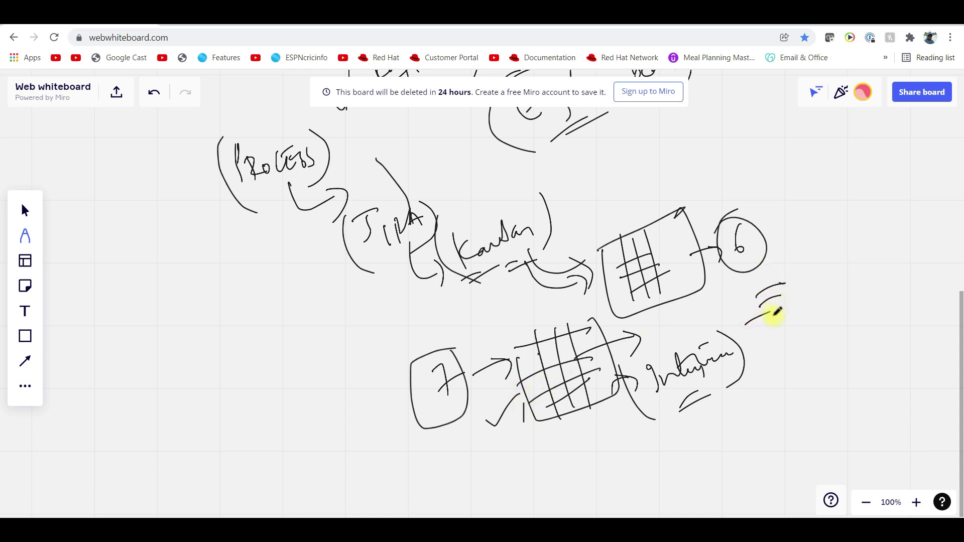
- Draw a brace after the circled 6 leading to a parenthesised (wednesday)
{"action": "left_click_drag", "start_coordinate": [762, 210], "coordinate": [799, 323]}
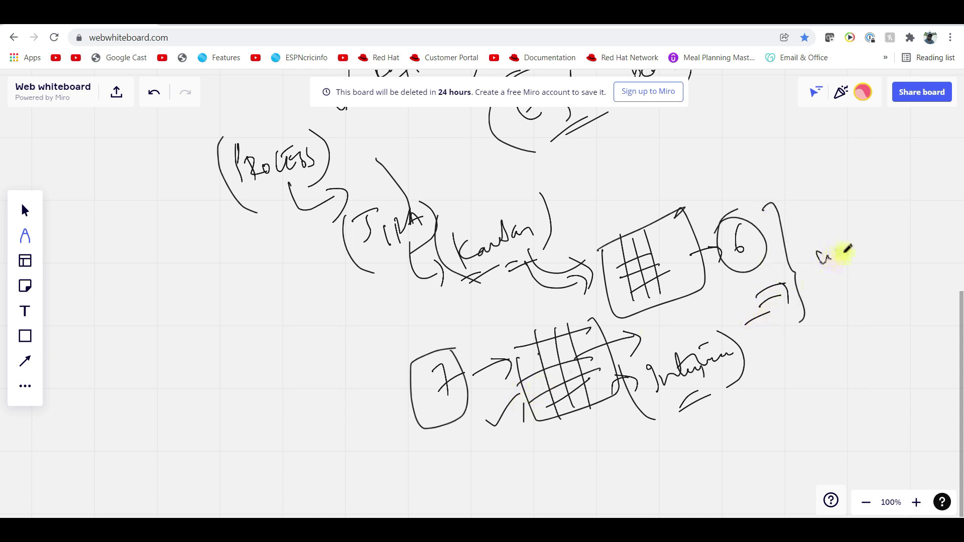
{"action": "mouse_move", "coordinate": [828, 256]}
{"action": "left_mouse_down"}
{"action": "mouse_move", "coordinate": [892, 237]}
{"action": "mouse_move", "coordinate": [911, 216]}
{"action": "mouse_move", "coordinate": [923, 225]}
{"action": "mouse_move", "coordinate": [915, 260]}
{"action": "left_mouse_up"}
{"action": "mouse_move", "coordinate": [817, 217]}
{"action": "left_mouse_down"}
{"action": "mouse_move", "coordinate": [844, 282]}
{"action": "mouse_move", "coordinate": [892, 297]}
{"action": "left_mouse_up"}
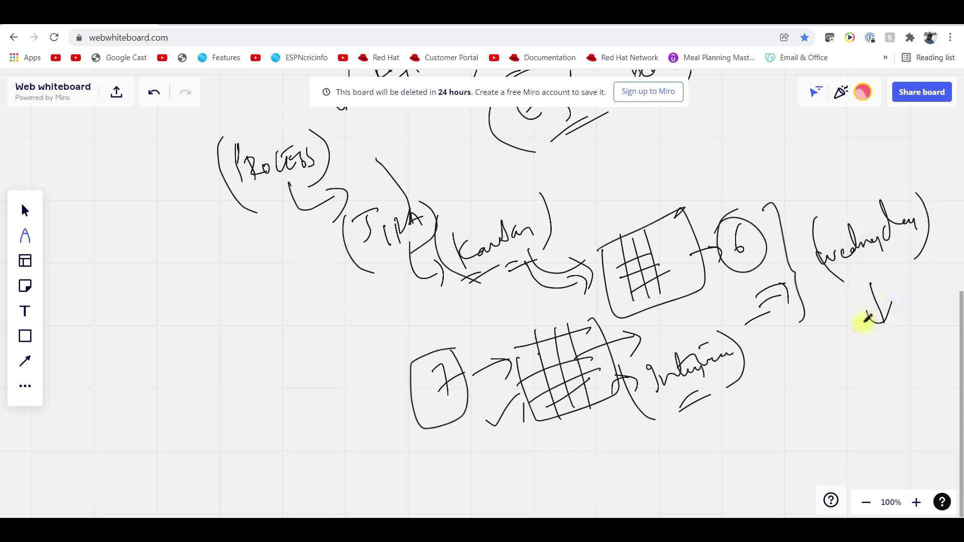
- Write an enclosed 6pm below Wednesday and a bracketed (2 Feb) beneath it
{"action": "left_click_drag", "start_coordinate": [853, 350], "coordinate": [867, 392]}
{"action": "left_click_drag", "start_coordinate": [862, 354], "coordinate": [892, 353]}
{"action": "left_click_drag", "start_coordinate": [891, 331], "coordinate": [892, 386]}
{"action": "left_click_drag", "start_coordinate": [820, 320], "coordinate": [843, 400]}
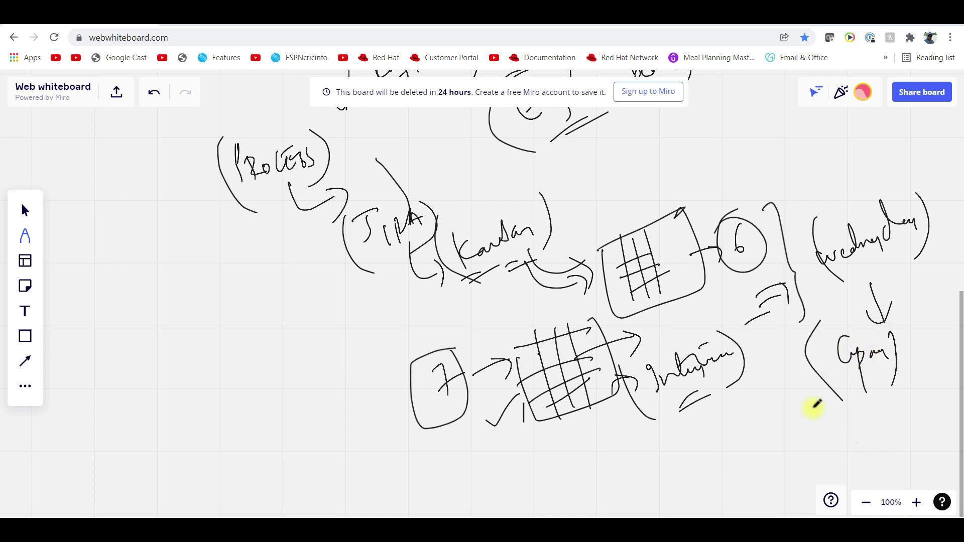
{"action": "mouse_move", "coordinate": [834, 425]}
{"action": "left_mouse_down"}
{"action": "mouse_move", "coordinate": [847, 432]}
{"action": "mouse_move", "coordinate": [907, 422]}
{"action": "mouse_move", "coordinate": [873, 440]}
{"action": "left_mouse_up"}
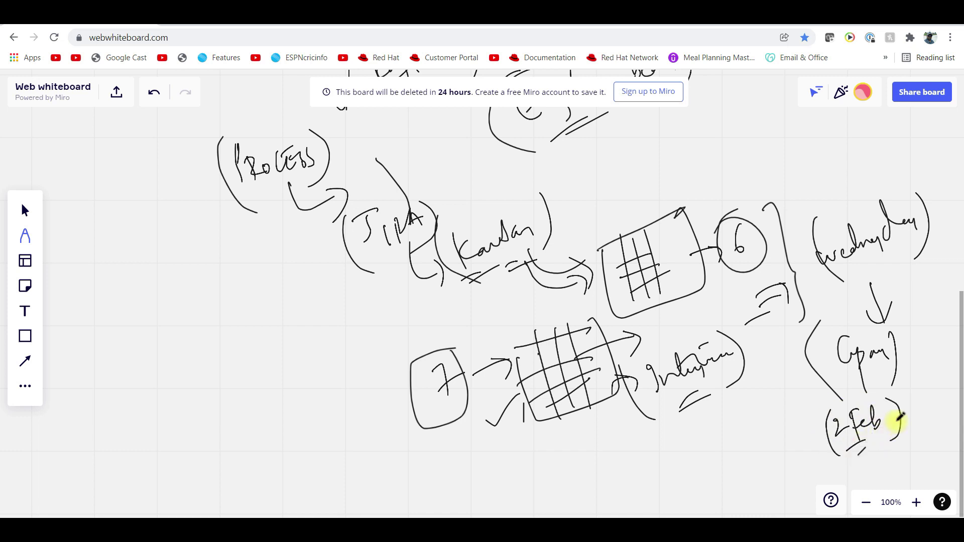
{"action": "left_click_drag", "start_coordinate": [896, 411], "coordinate": [851, 425]}
- Write the left-hand chain (email) → (Priv) → underlined (alerts) with arrows
{"action": "mouse_move", "coordinate": [185, 324]}
{"action": "left_mouse_down"}
{"action": "mouse_move", "coordinate": [252, 300]}
{"action": "mouse_move", "coordinate": [245, 327]}
{"action": "left_mouse_up"}
{"action": "mouse_move", "coordinate": [174, 294]}
{"action": "left_mouse_down"}
{"action": "mouse_move", "coordinate": [194, 360]}
{"action": "mouse_move", "coordinate": [226, 350]}
{"action": "mouse_move", "coordinate": [225, 398]}
{"action": "left_mouse_up"}
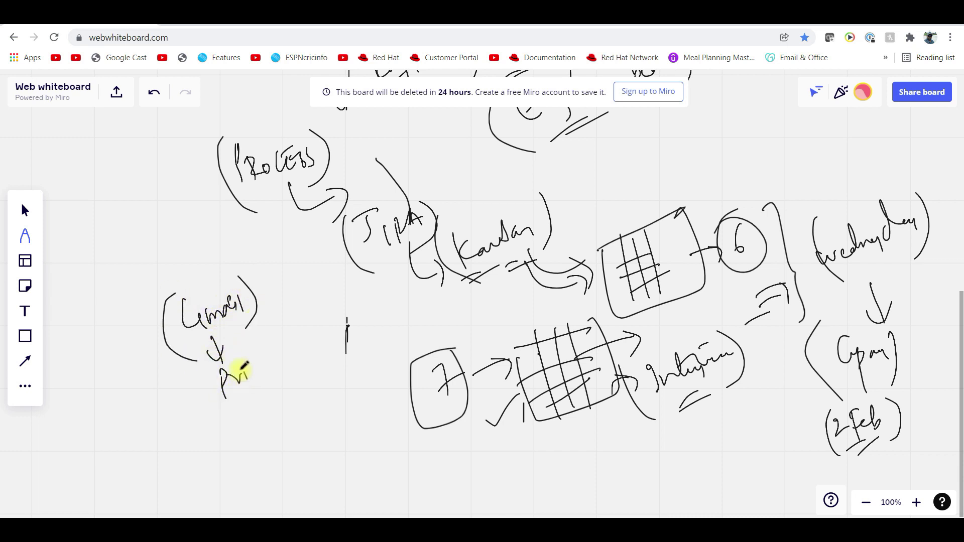
{"action": "left_click_drag", "start_coordinate": [254, 366], "coordinate": [260, 398]}
{"action": "left_click_drag", "start_coordinate": [213, 367], "coordinate": [226, 412]}
{"action": "left_click_drag", "start_coordinate": [242, 380], "coordinate": [260, 421]}
{"action": "mouse_move", "coordinate": [249, 410]}
{"action": "left_mouse_down"}
{"action": "mouse_move", "coordinate": [271, 407]}
{"action": "mouse_move", "coordinate": [290, 444]}
{"action": "mouse_move", "coordinate": [316, 430]}
{"action": "mouse_move", "coordinate": [335, 445]}
{"action": "left_mouse_up"}
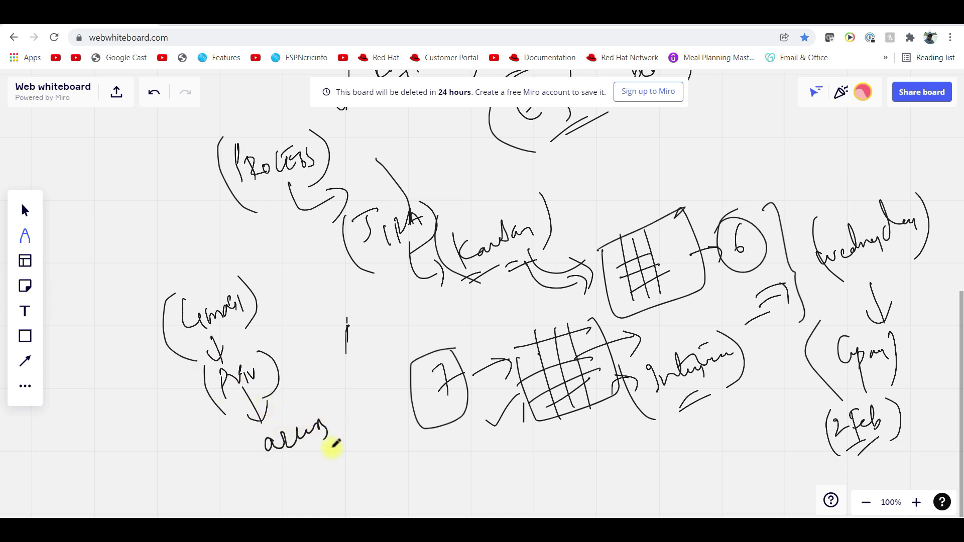
{"action": "left_click_drag", "start_coordinate": [320, 407], "coordinate": [331, 452]}
{"action": "mouse_move", "coordinate": [241, 422]}
{"action": "left_mouse_down"}
{"action": "mouse_move", "coordinate": [267, 476]}
{"action": "mouse_move", "coordinate": [331, 444]}
{"action": "left_mouse_up"}
{"action": "left_click_drag", "start_coordinate": [292, 468], "coordinate": [336, 450]}
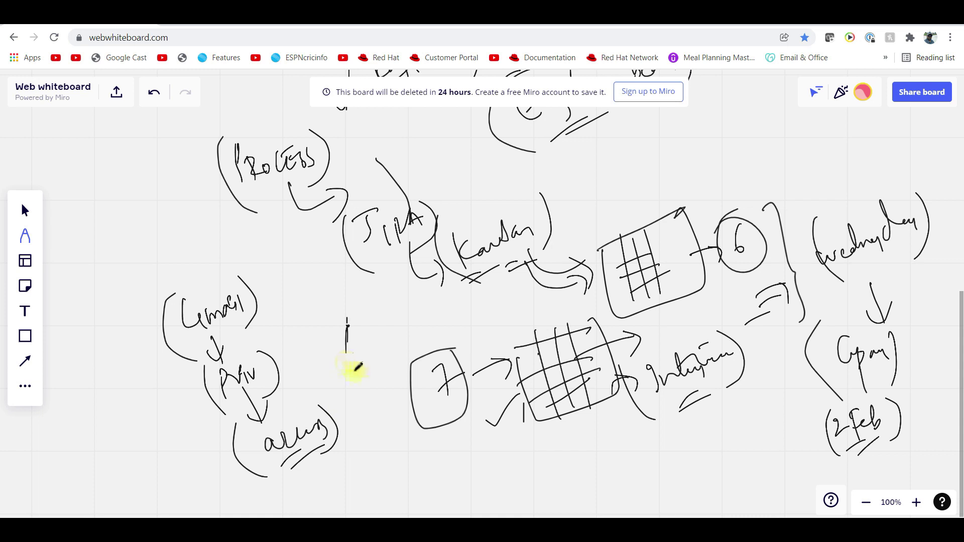
- Add an underlined Telegram label with an arrow into the boxed 7
{"action": "mouse_move", "coordinate": [347, 331]}
{"action": "left_mouse_down"}
{"action": "mouse_move", "coordinate": [339, 373]}
{"action": "mouse_move", "coordinate": [369, 369]}
{"action": "left_mouse_up"}
{"action": "left_click_drag", "start_coordinate": [357, 365], "coordinate": [366, 377]}
{"action": "mouse_move", "coordinate": [376, 328]}
{"action": "left_mouse_down"}
{"action": "mouse_move", "coordinate": [362, 354]}
{"action": "mouse_move", "coordinate": [388, 351]}
{"action": "left_mouse_up"}
{"action": "mouse_move", "coordinate": [388, 324]}
{"action": "left_mouse_down"}
{"action": "mouse_move", "coordinate": [410, 346]}
{"action": "mouse_move", "coordinate": [428, 326]}
{"action": "mouse_move", "coordinate": [449, 350]}
{"action": "left_mouse_up"}
{"action": "left_click_drag", "start_coordinate": [343, 335], "coordinate": [377, 392]}
{"action": "left_click_drag", "start_coordinate": [384, 380], "coordinate": [452, 351]}
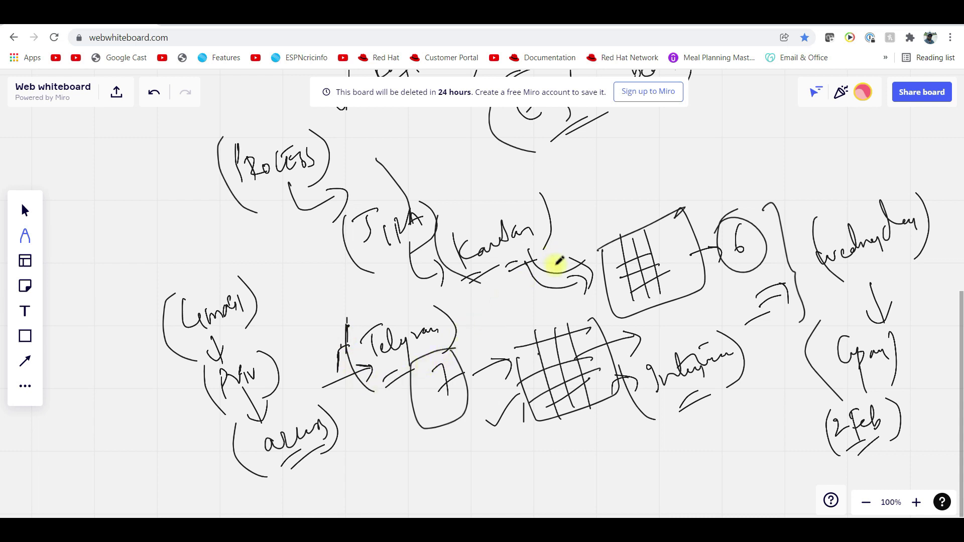
- Add a rising arrow and bracketed notes above the grid, circled 6 and Wednesday
{"action": "left_click_drag", "start_coordinate": [565, 200], "coordinate": [618, 175]}
{"action": "mouse_move", "coordinate": [654, 150]}
{"action": "left_mouse_down"}
{"action": "mouse_move", "coordinate": [703, 147]}
{"action": "mouse_move", "coordinate": [669, 183]}
{"action": "left_mouse_up"}
{"action": "left_click_drag", "start_coordinate": [700, 143], "coordinate": [703, 162]}
{"action": "left_click_drag", "start_coordinate": [682, 178], "coordinate": [693, 169]}
{"action": "left_click_drag", "start_coordinate": [687, 184], "coordinate": [721, 157]}
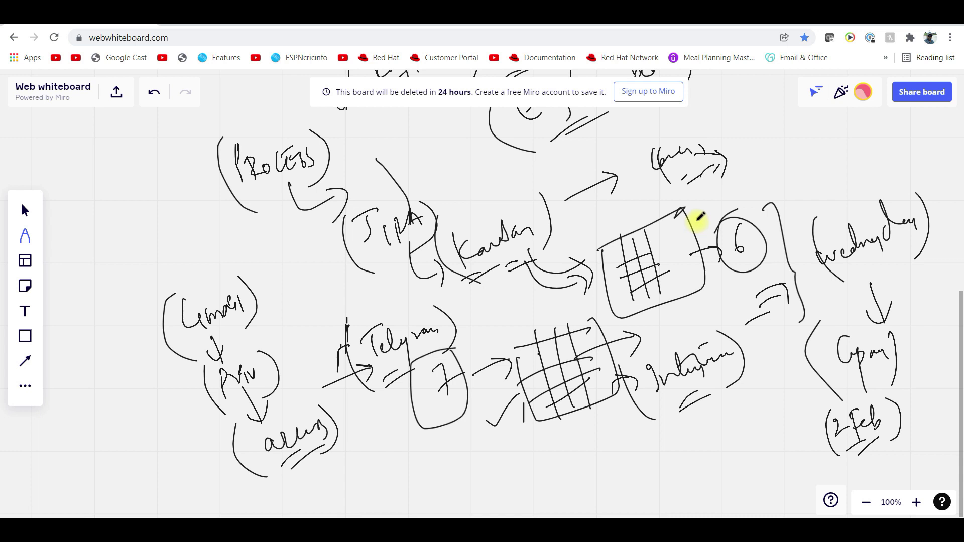
{"action": "mouse_move", "coordinate": [783, 172]}
{"action": "left_mouse_down"}
{"action": "mouse_move", "coordinate": [821, 158]}
{"action": "mouse_move", "coordinate": [835, 181]}
{"action": "left_mouse_up"}
{"action": "mouse_move", "coordinate": [760, 155]}
{"action": "left_mouse_down"}
{"action": "mouse_move", "coordinate": [774, 207]}
{"action": "mouse_move", "coordinate": [825, 181]}
{"action": "mouse_move", "coordinate": [904, 179]}
{"action": "mouse_move", "coordinate": [866, 206]}
{"action": "left_mouse_up"}
{"action": "left_click_drag", "start_coordinate": [878, 187], "coordinate": [902, 168]}
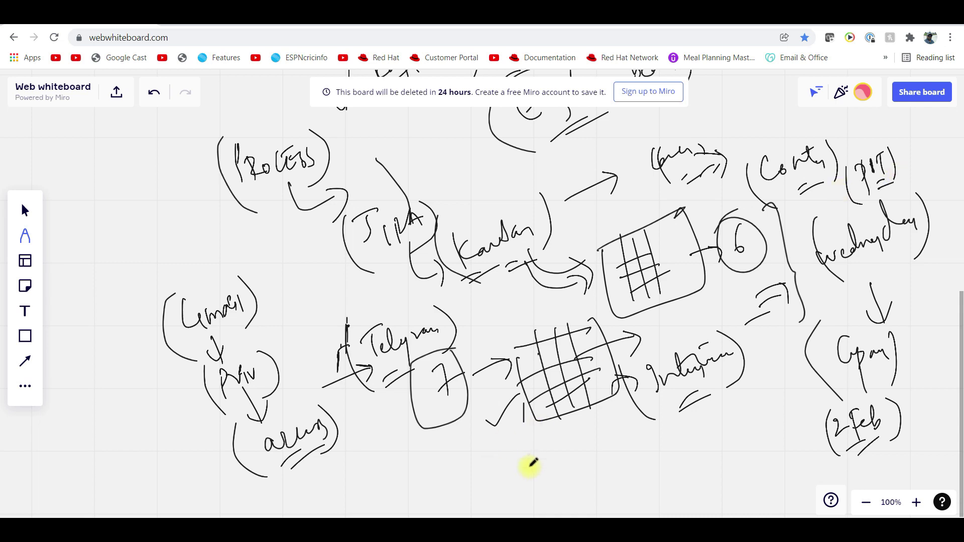
- Write a bracketed Git label with an arrow below the second grid
{"action": "mouse_move", "coordinate": [524, 456]}
{"action": "left_mouse_down"}
{"action": "mouse_move", "coordinate": [536, 491]}
{"action": "mouse_move", "coordinate": [565, 478]}
{"action": "mouse_move", "coordinate": [576, 490]}
{"action": "left_mouse_up"}
{"action": "mouse_move", "coordinate": [503, 455]}
{"action": "left_mouse_down"}
{"action": "mouse_move", "coordinate": [519, 512]}
{"action": "mouse_move", "coordinate": [595, 478]}
{"action": "left_mouse_up"}
{"action": "left_click_drag", "start_coordinate": [588, 470], "coordinate": [572, 505]}
{"action": "scroll", "coordinate": [691, 452], "scroll_direction": "down", "scroll_amount": 10}
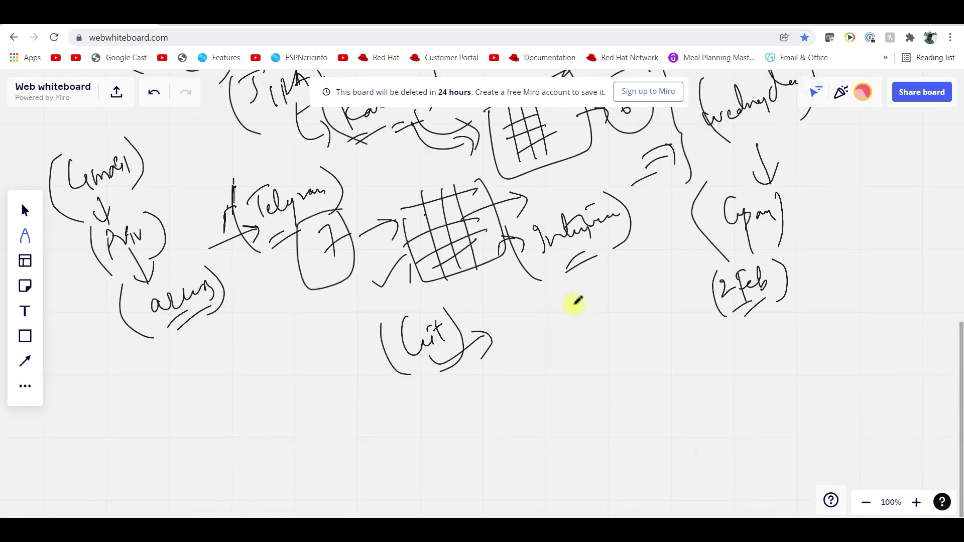
{"action": "scroll", "coordinate": [543, 275], "scroll_direction": "down", "scroll_amount": 1}
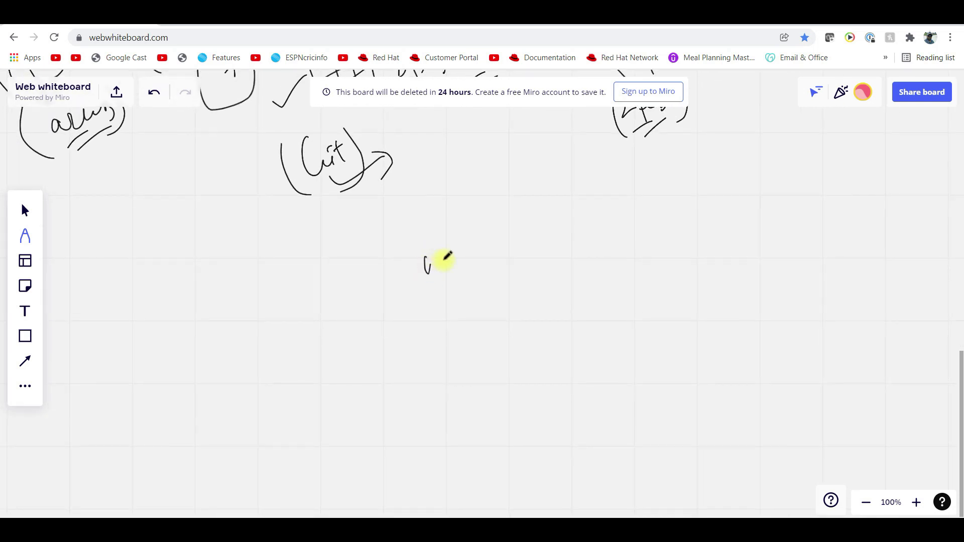
- Handwrite a four-item tool list below Git and bracket it
{"action": "left_click_drag", "start_coordinate": [444, 258], "coordinate": [482, 237]}
{"action": "mouse_move", "coordinate": [437, 301]}
{"action": "left_mouse_down"}
{"action": "mouse_move", "coordinate": [441, 317]}
{"action": "mouse_move", "coordinate": [501, 305]}
{"action": "mouse_move", "coordinate": [467, 309]}
{"action": "left_mouse_up"}
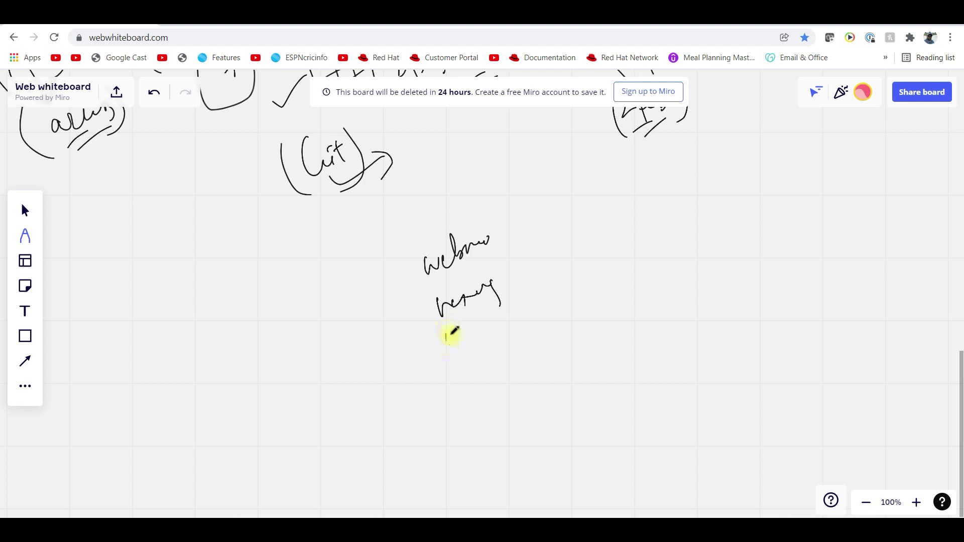
{"action": "mouse_move", "coordinate": [446, 346]}
{"action": "left_mouse_down"}
{"action": "mouse_move", "coordinate": [461, 328]}
{"action": "mouse_move", "coordinate": [509, 320]}
{"action": "left_mouse_up"}
{"action": "mouse_move", "coordinate": [468, 361]}
{"action": "left_mouse_down"}
{"action": "mouse_move", "coordinate": [463, 371]}
{"action": "mouse_move", "coordinate": [525, 349]}
{"action": "left_mouse_up"}
{"action": "left_click_drag", "start_coordinate": [495, 224], "coordinate": [536, 335]}
{"action": "left_click_drag", "start_coordinate": [393, 252], "coordinate": [467, 347]}
- Write an enclosed (Youtube) beside the bracket, then sketch a curved arrow and lines under the list
{"action": "left_click_drag", "start_coordinate": [533, 255], "coordinate": [544, 270]}
{"action": "mouse_move", "coordinate": [549, 260]}
{"action": "left_mouse_down"}
{"action": "mouse_move", "coordinate": [614, 241]}
{"action": "mouse_move", "coordinate": [602, 269]}
{"action": "left_mouse_up"}
{"action": "mouse_move", "coordinate": [539, 228]}
{"action": "left_mouse_down"}
{"action": "mouse_move", "coordinate": [549, 293]}
{"action": "mouse_move", "coordinate": [599, 278]}
{"action": "left_mouse_up"}
{"action": "left_click_drag", "start_coordinate": [571, 295], "coordinate": [598, 282]}
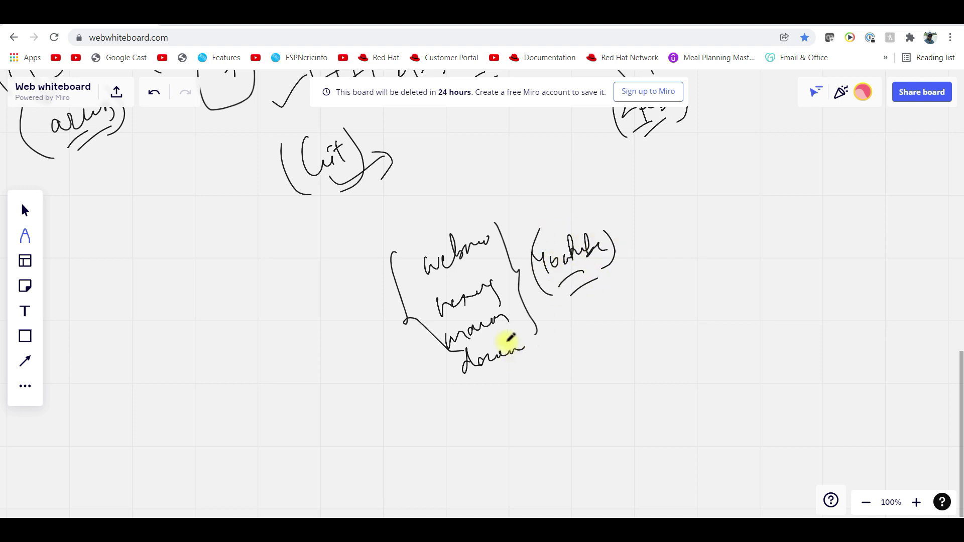
{"action": "mouse_move", "coordinate": [509, 343]}
{"action": "left_mouse_down"}
{"action": "mouse_move", "coordinate": [564, 351]}
{"action": "mouse_move", "coordinate": [563, 383]}
{"action": "left_mouse_up"}
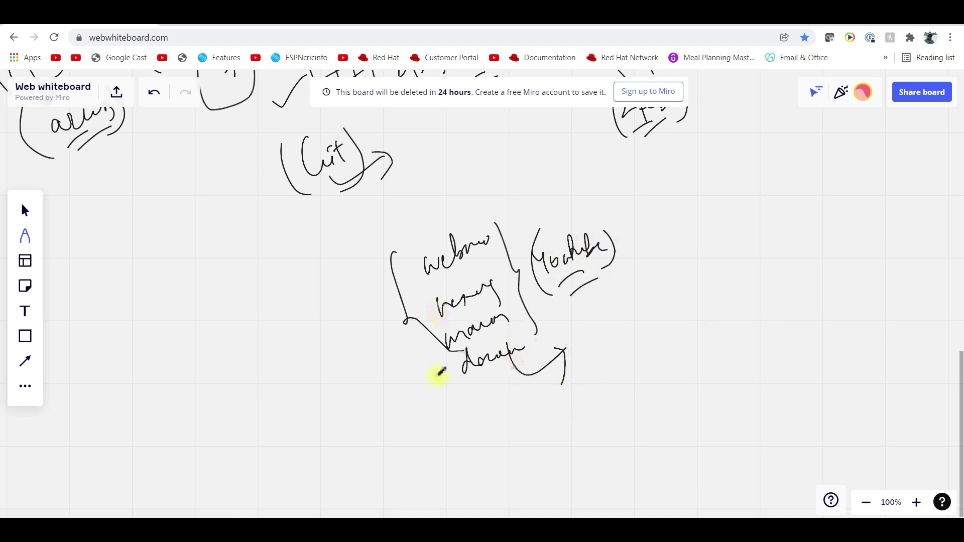
{"action": "mouse_move", "coordinate": [391, 346]}
{"action": "left_mouse_down"}
{"action": "mouse_move", "coordinate": [441, 373]}
{"action": "mouse_move", "coordinate": [410, 468]}
{"action": "left_mouse_up"}
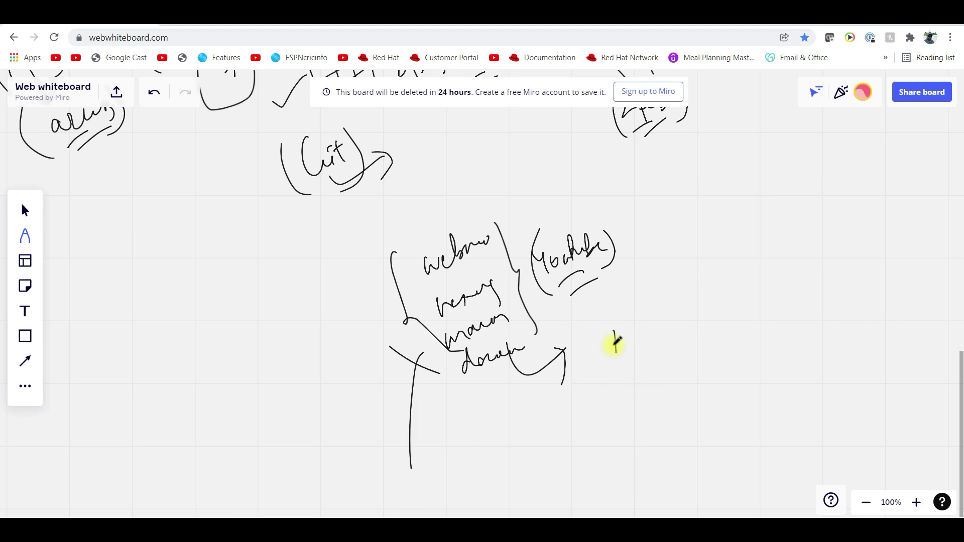
- Write an enclosed (Realtime) at the curved arrow's end, with an arrow pointing up
{"action": "mouse_move", "coordinate": [616, 332]}
{"action": "left_mouse_down"}
{"action": "mouse_move", "coordinate": [633, 373]}
{"action": "mouse_move", "coordinate": [711, 335]}
{"action": "mouse_move", "coordinate": [724, 354]}
{"action": "left_mouse_up"}
{"action": "left_click_drag", "start_coordinate": [587, 310], "coordinate": [625, 381]}
{"action": "left_click_drag", "start_coordinate": [657, 290], "coordinate": [681, 312]}
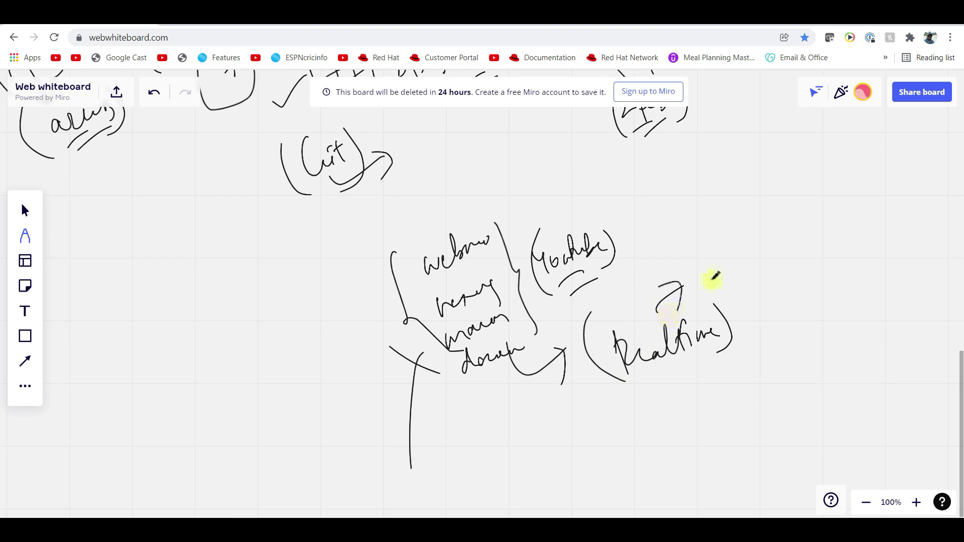
{"action": "mouse_move", "coordinate": [716, 248]}
{"action": "left_mouse_down"}
{"action": "mouse_move", "coordinate": [723, 282]}
{"action": "mouse_move", "coordinate": [752, 260]}
{"action": "mouse_move", "coordinate": [775, 264]}
{"action": "left_mouse_up"}
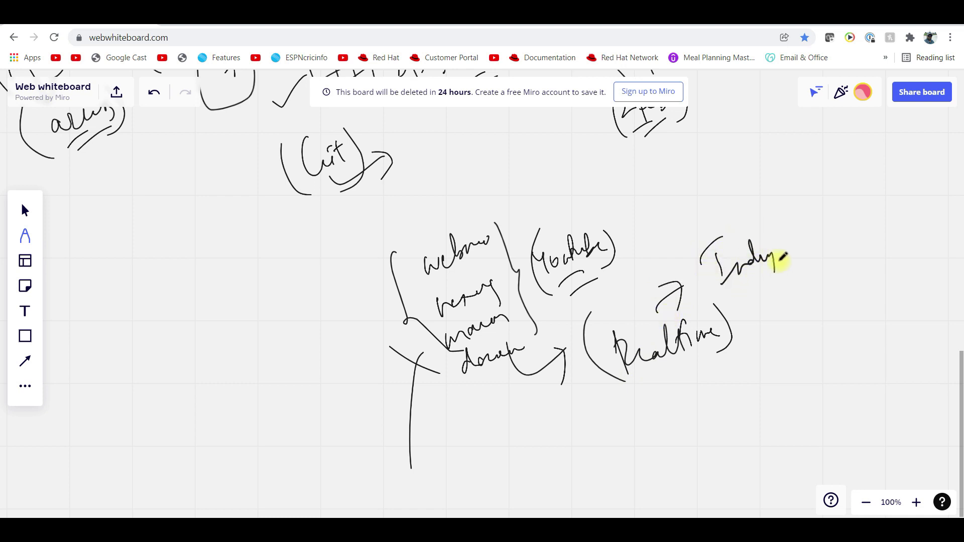
- Write an enclosed (Industry) above Realtime
{"action": "left_click_drag", "start_coordinate": [776, 225], "coordinate": [806, 252]}
{"action": "left_click_drag", "start_coordinate": [793, 207], "coordinate": [798, 279]}
{"action": "mouse_move", "coordinate": [708, 233]}
{"action": "left_mouse_down"}
{"action": "mouse_move", "coordinate": [734, 304]}
{"action": "mouse_move", "coordinate": [783, 279]}
{"action": "left_mouse_up"}
{"action": "left_click_drag", "start_coordinate": [767, 290], "coordinate": [794, 273]}
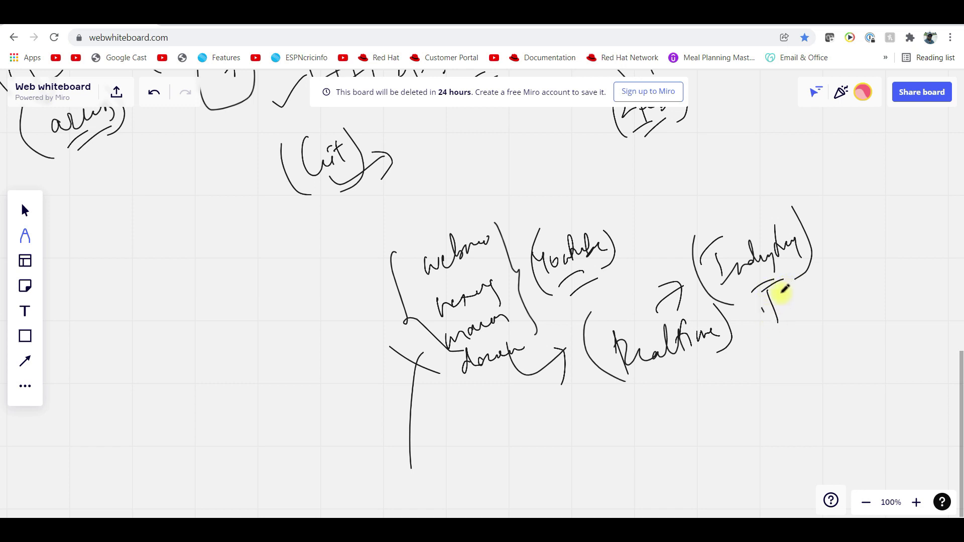
- Add an enclosed, underlined (Telegram) below Industry and an arrow out from Industry
{"action": "mouse_move", "coordinate": [760, 324]}
{"action": "left_mouse_down"}
{"action": "mouse_move", "coordinate": [775, 362]}
{"action": "mouse_move", "coordinate": [843, 324]}
{"action": "left_mouse_up"}
{"action": "left_click_drag", "start_coordinate": [761, 336], "coordinate": [753, 354]}
{"action": "left_click_drag", "start_coordinate": [836, 318], "coordinate": [849, 363]}
{"action": "mouse_move", "coordinate": [729, 306]}
{"action": "left_mouse_down"}
{"action": "mouse_move", "coordinate": [760, 391]}
{"action": "mouse_move", "coordinate": [824, 363]}
{"action": "left_mouse_up"}
{"action": "left_click_drag", "start_coordinate": [787, 386], "coordinate": [827, 367]}
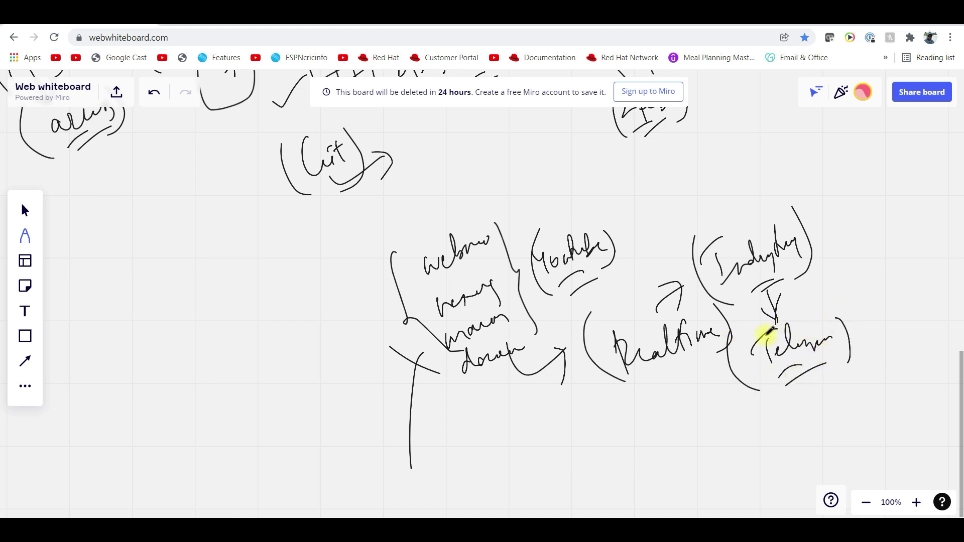
{"action": "mouse_move", "coordinate": [783, 279]}
{"action": "left_mouse_down"}
{"action": "mouse_move", "coordinate": [847, 247]}
{"action": "mouse_move", "coordinate": [840, 278]}
{"action": "left_mouse_up"}
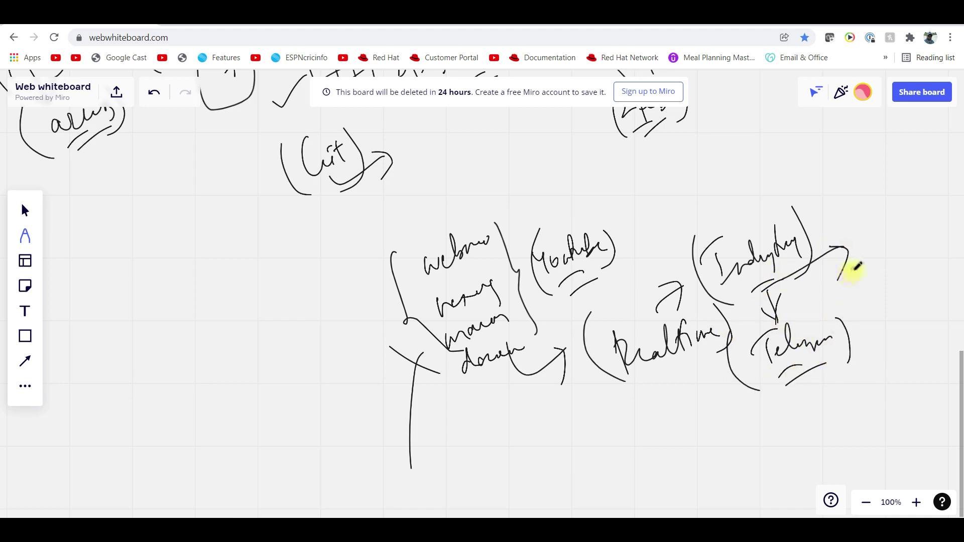